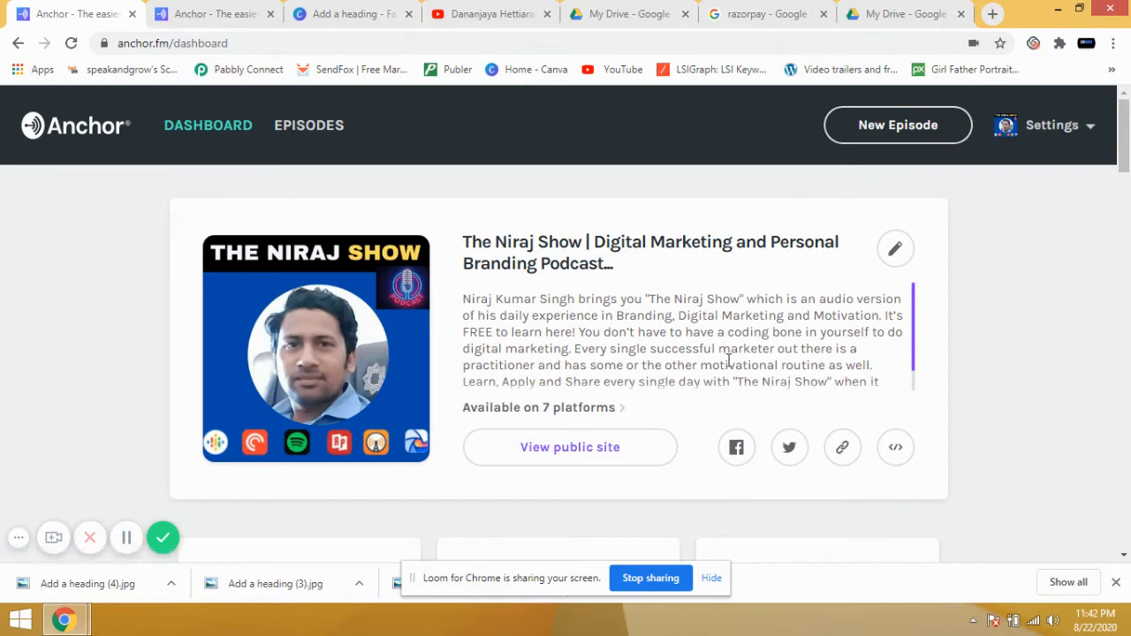
{"action": "left_click", "coordinate": [1060, 132]}
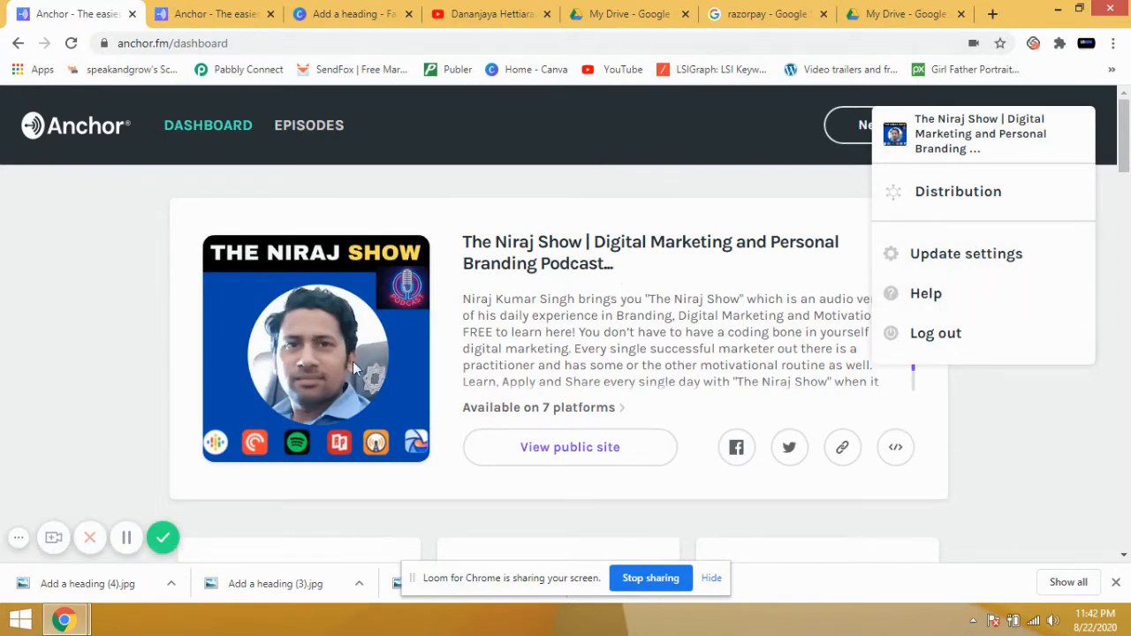
{"action": "left_click", "coordinate": [790, 194]}
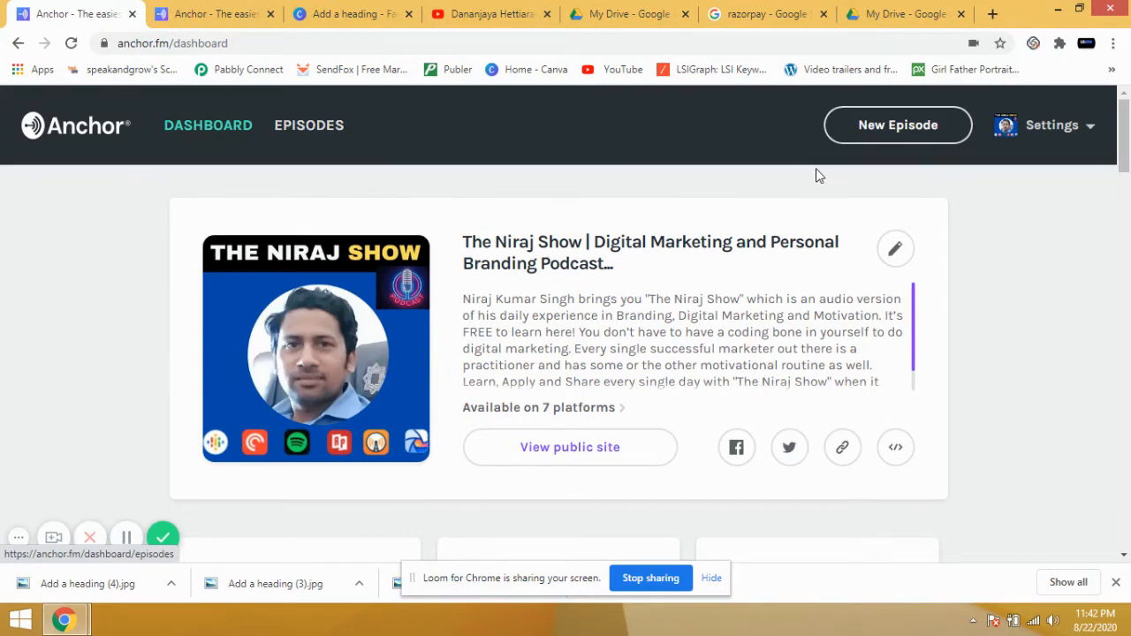
Start a new podcast episode and look through the available ways of adding audio to it.
{"action": "left_click", "coordinate": [869, 129]}
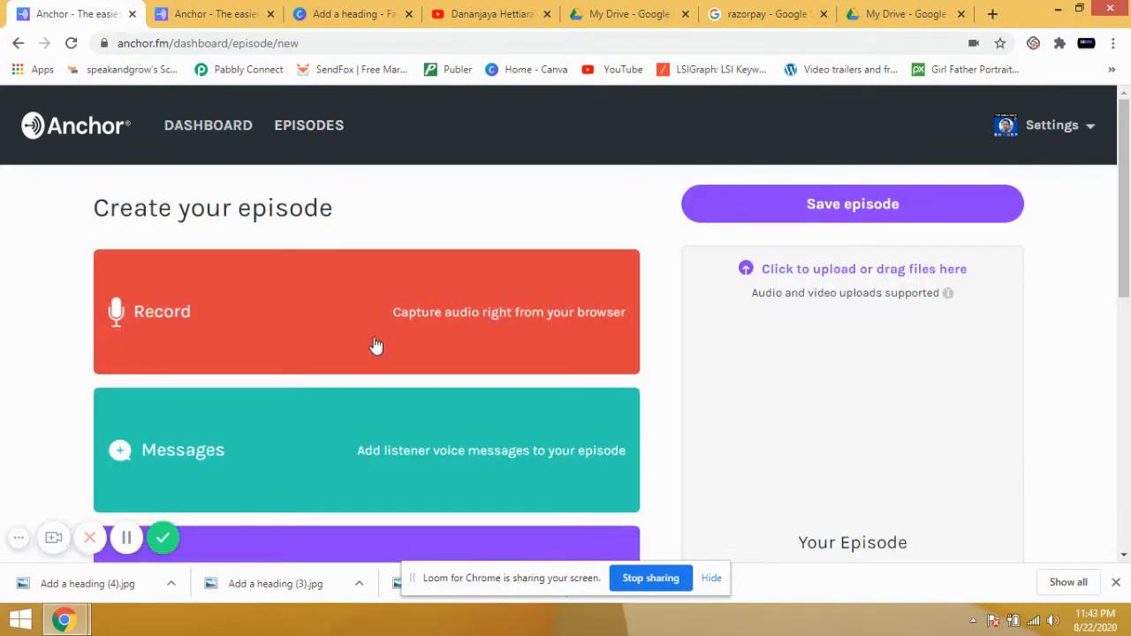
{"action": "scroll", "coordinate": [374, 346], "scroll_direction": "down", "scroll_amount": 1}
{"action": "scroll", "coordinate": [300, 292], "scroll_direction": "down", "scroll_amount": 2}
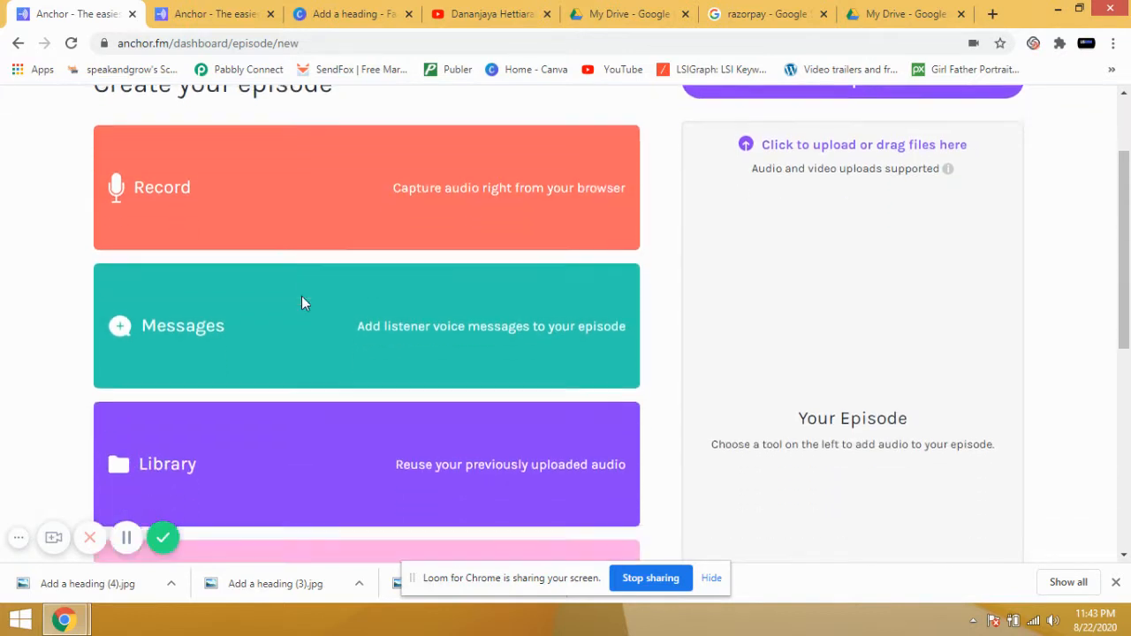
{"action": "scroll", "coordinate": [337, 386], "scroll_direction": "up", "scroll_amount": 1}
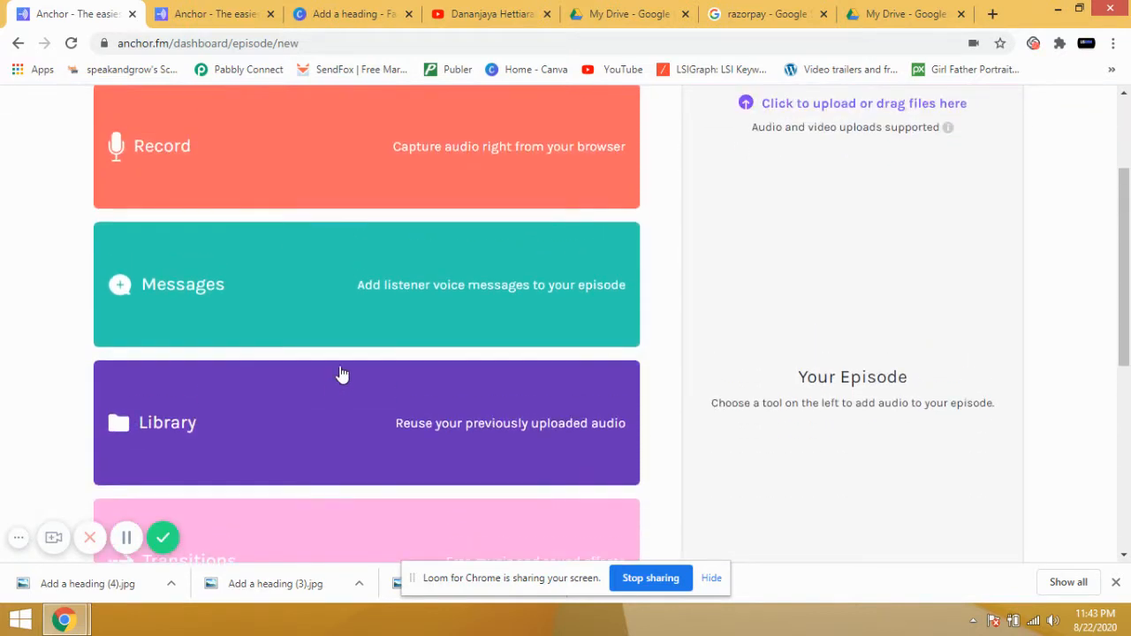
{"action": "scroll", "coordinate": [340, 380], "scroll_direction": "up", "scroll_amount": 2}
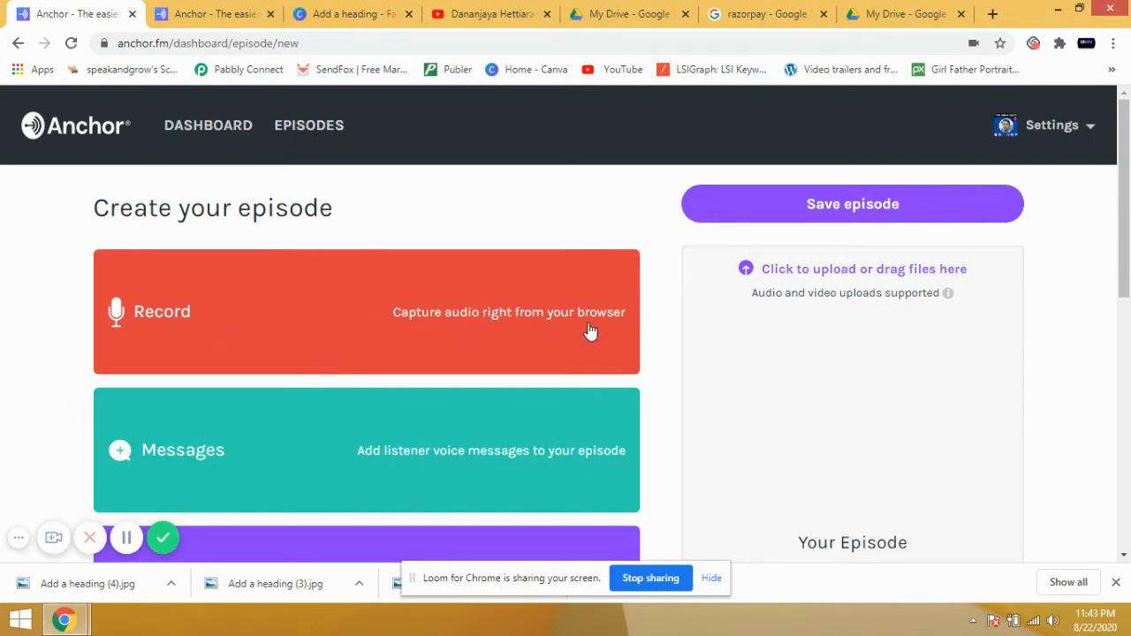
{"action": "scroll", "coordinate": [588, 328], "scroll_direction": "down", "scroll_amount": 1}
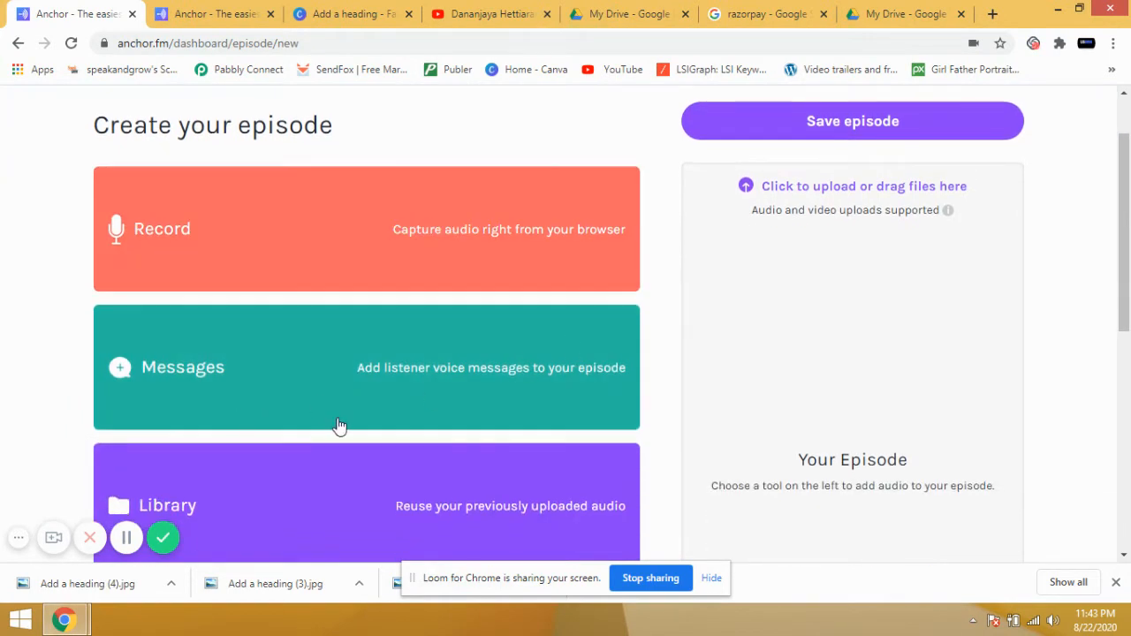
{"action": "scroll", "coordinate": [338, 427], "scroll_direction": "down", "scroll_amount": 2}
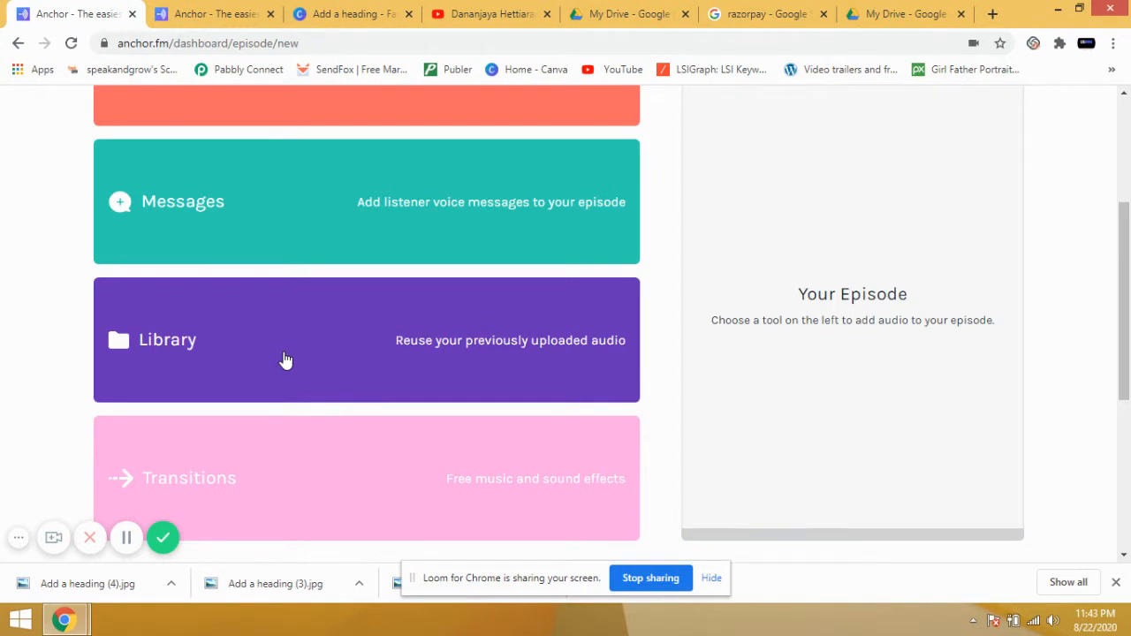
{"action": "scroll", "coordinate": [285, 359], "scroll_direction": "up", "scroll_amount": 2}
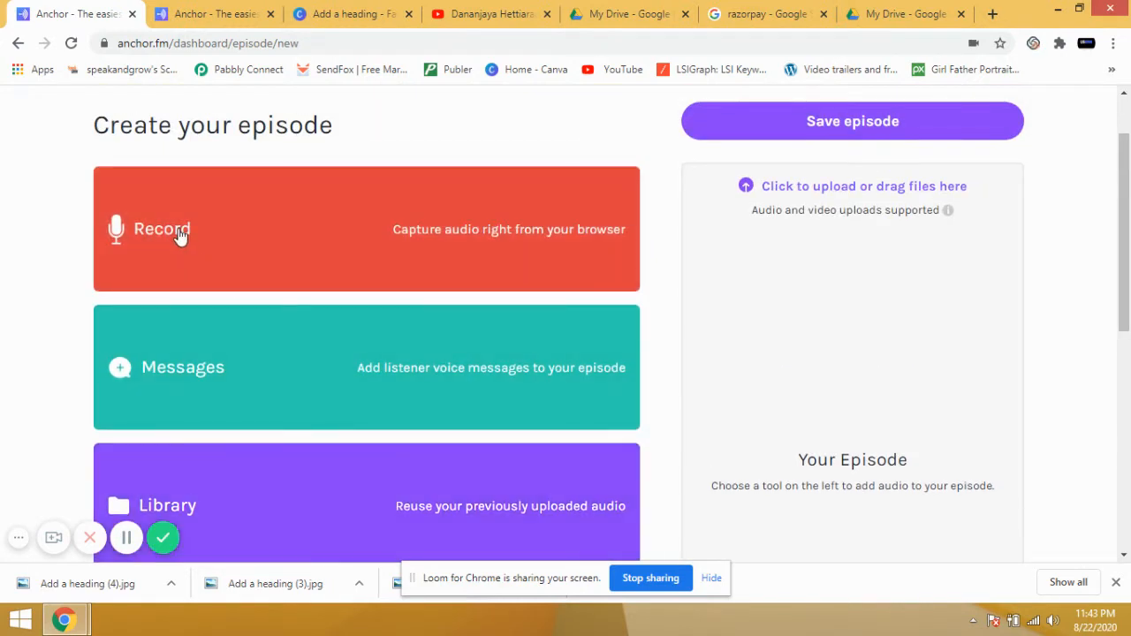
Record an audio segment of about 10 seconds in the browser with the default microphone.
{"action": "left_click", "coordinate": [180, 236]}
{"action": "scroll", "coordinate": [280, 351], "scroll_direction": "down", "scroll_amount": 1}
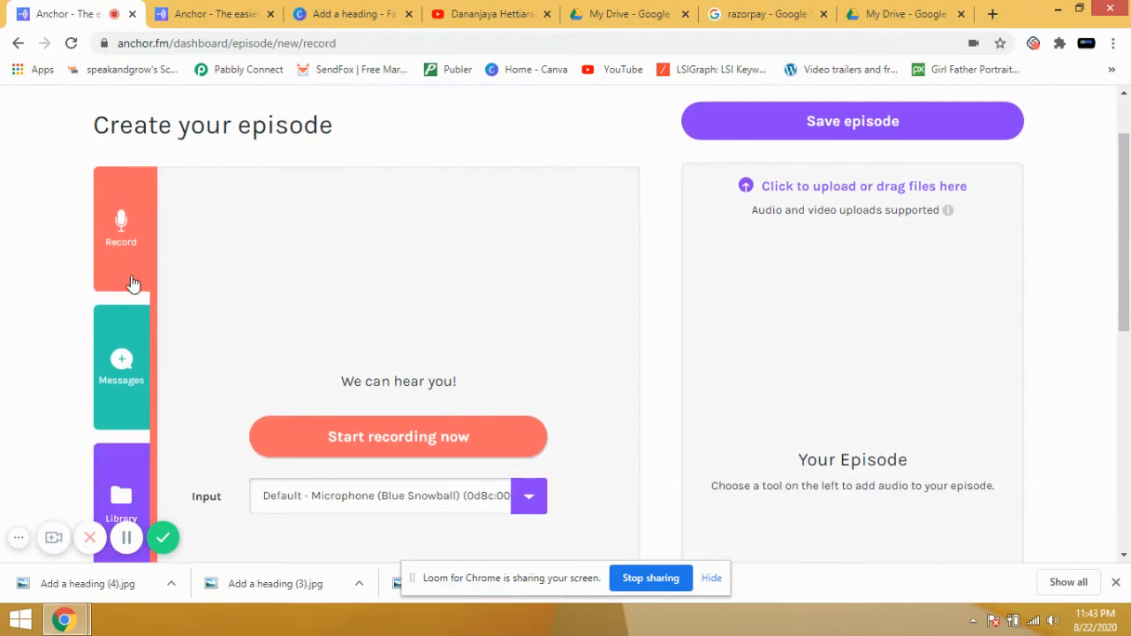
{"action": "left_click", "coordinate": [371, 446]}
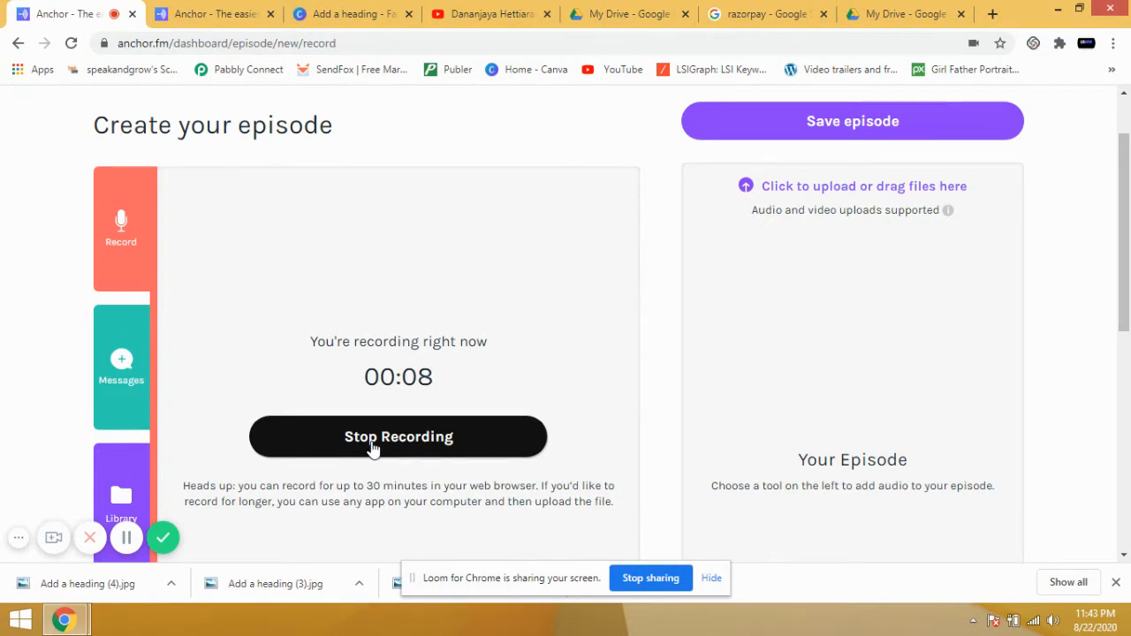
{"action": "left_click", "coordinate": [372, 437]}
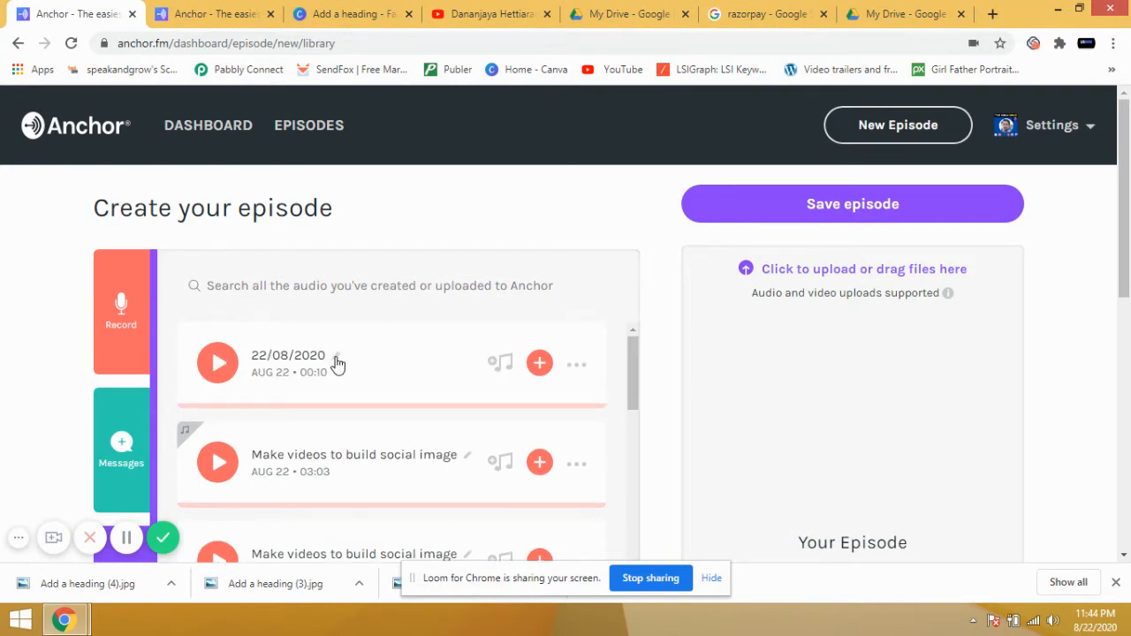
Rename the new recording in the library as "demo podcast".
{"action": "left_click", "coordinate": [335, 359]}
{"action": "key", "text": "BackSpace"}
{"action": "key", "text": "BackSpace"}
{"action": "key", "text": "BackSpace"}
{"action": "key", "text": "BackSpace"}
{"action": "key", "text": "BackSpace"}
{"action": "key", "text": "BackSpace"}
{"action": "key", "text": "BackSpace"}
{"action": "key", "text": "BackSpace"}
{"action": "key", "text": "BackSpace"}
{"action": "key", "text": "BackSpace"}
{"action": "type", "text": "demo podcast"}
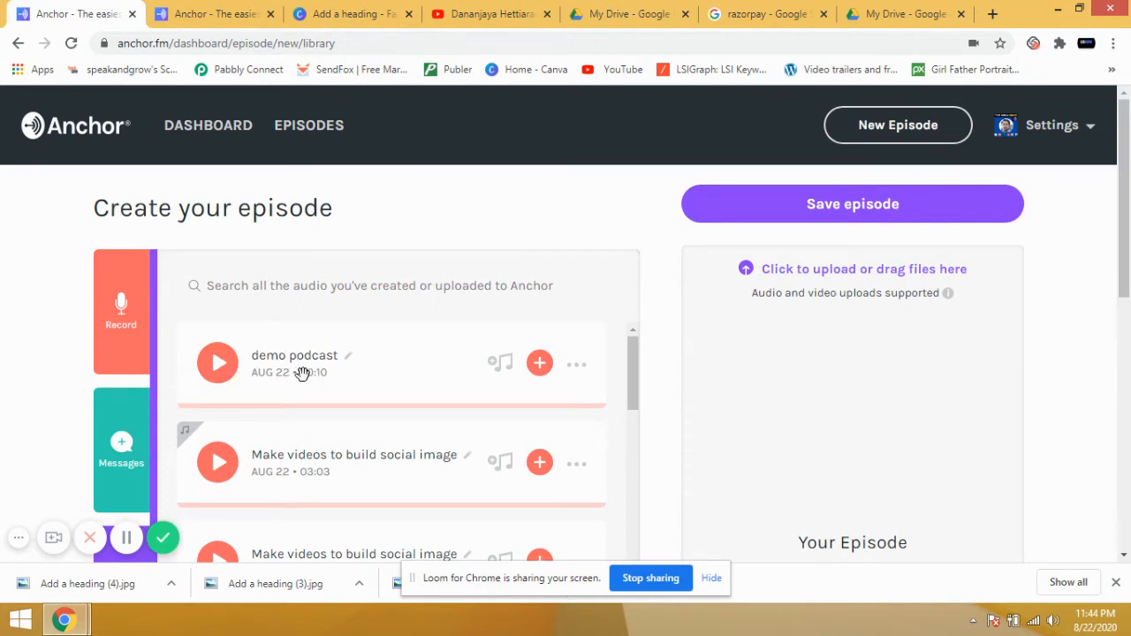
Add the demo podcast recording to the episode and apply the Beats track Compton as its background music at a raised volume.
{"action": "left_click", "coordinate": [539, 364]}
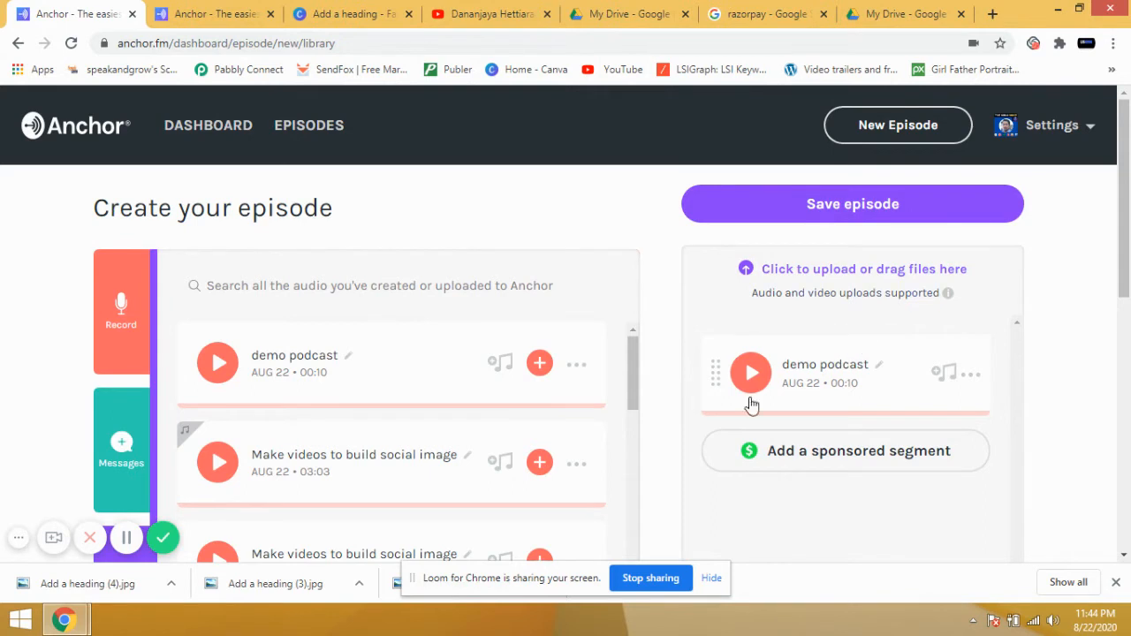
{"action": "left_click", "coordinate": [946, 371]}
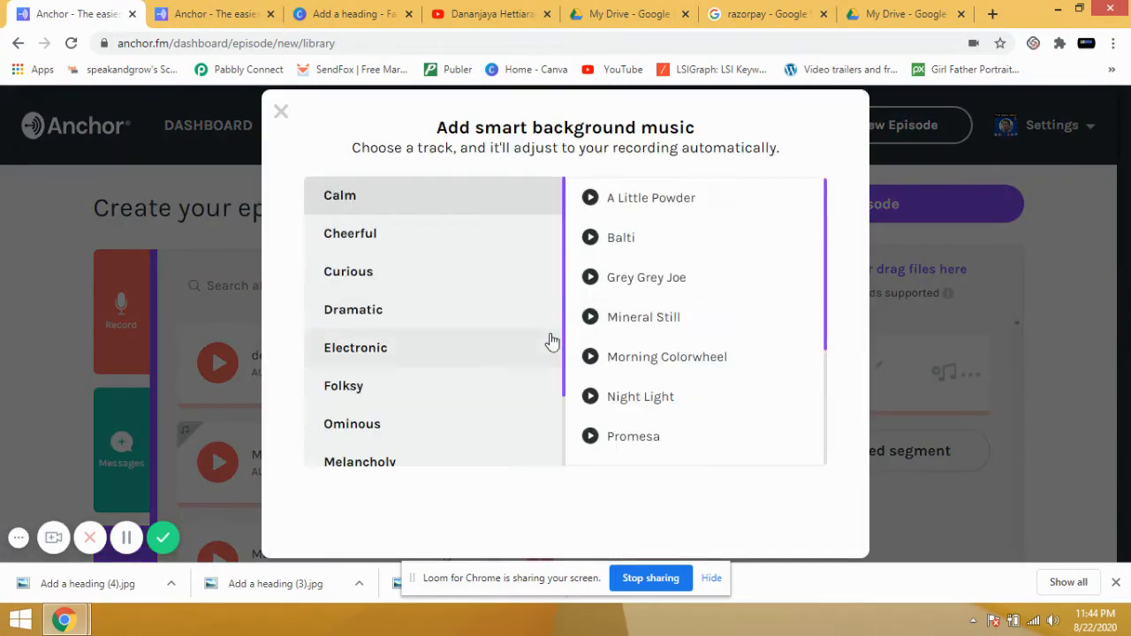
{"action": "scroll", "coordinate": [500, 271], "scroll_direction": "down", "scroll_amount": 1}
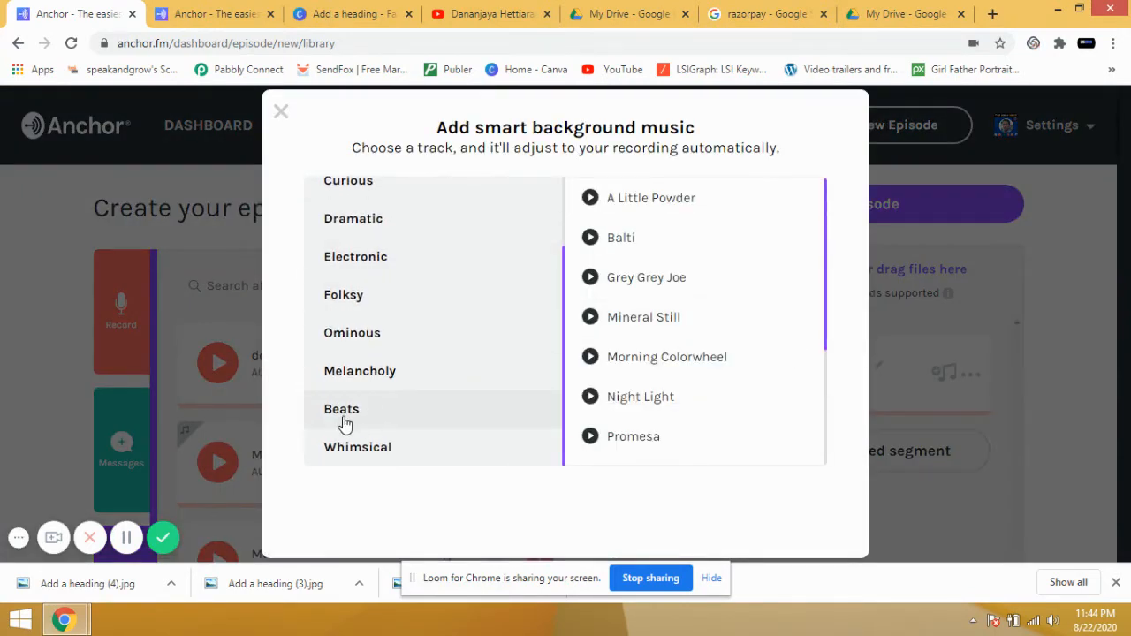
{"action": "left_click", "coordinate": [345, 421]}
{"action": "left_click", "coordinate": [661, 207]}
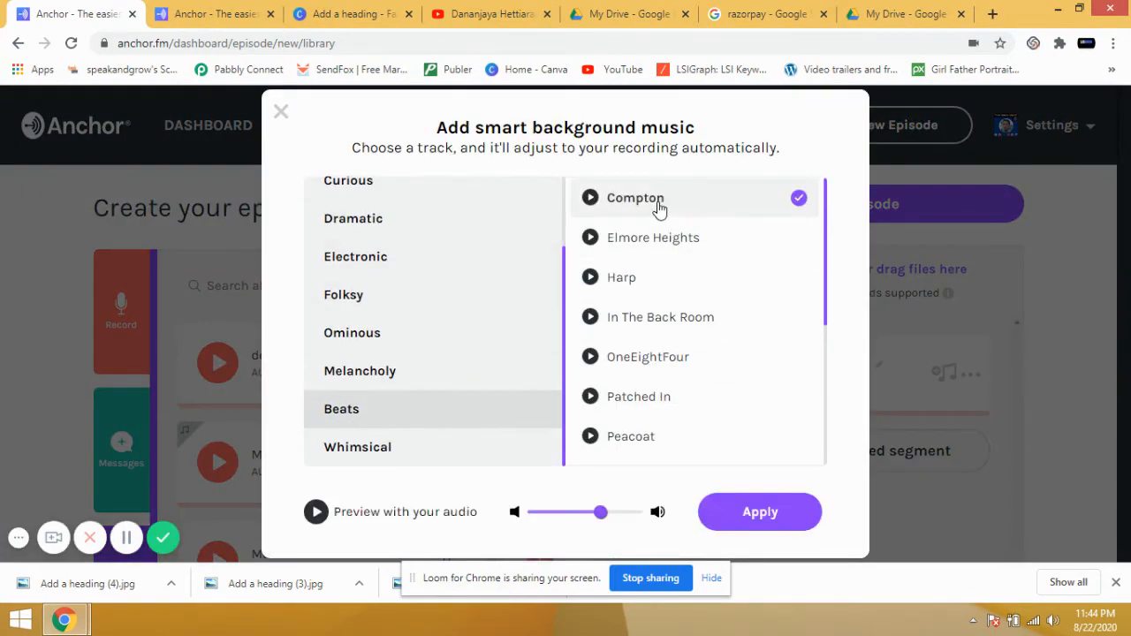
{"action": "left_click_drag", "start_coordinate": [601, 512], "coordinate": [626, 522]}
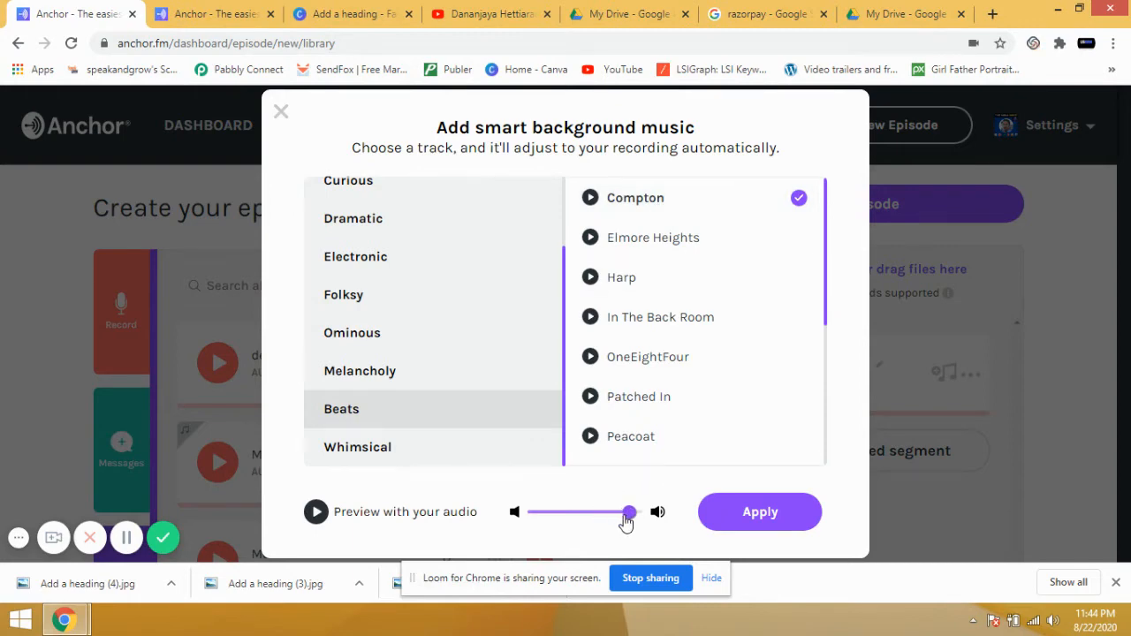
{"action": "left_click", "coordinate": [739, 524]}
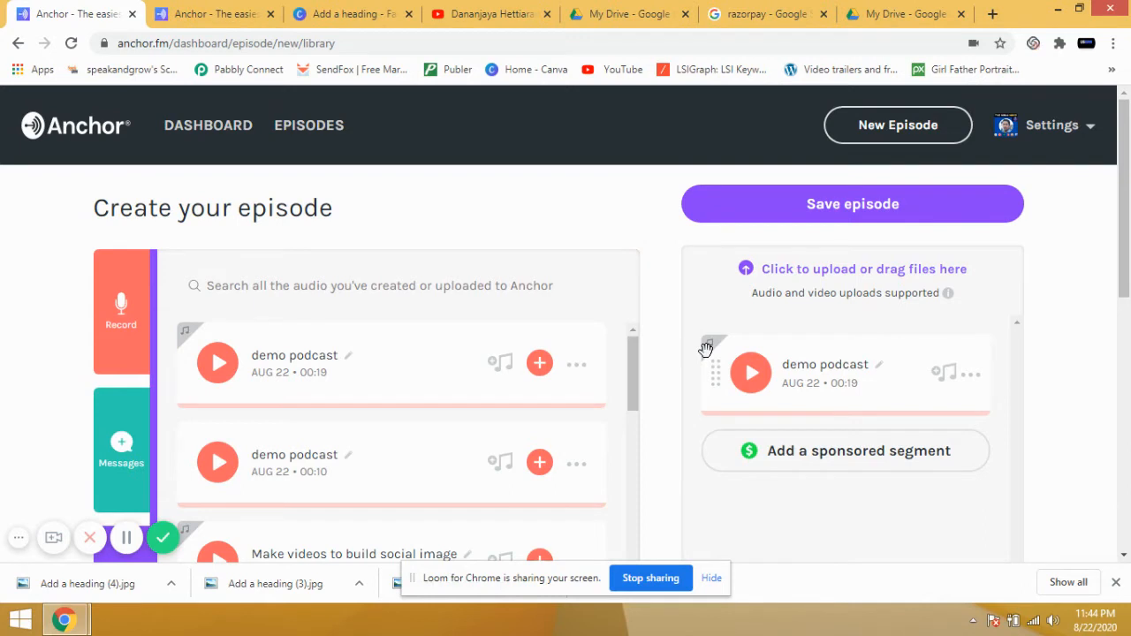
Preview the demo podcast segment with its background music and save the episode.
{"action": "left_click", "coordinate": [753, 377]}
{"action": "left_click", "coordinate": [753, 379]}
{"action": "left_click", "coordinate": [852, 218]}
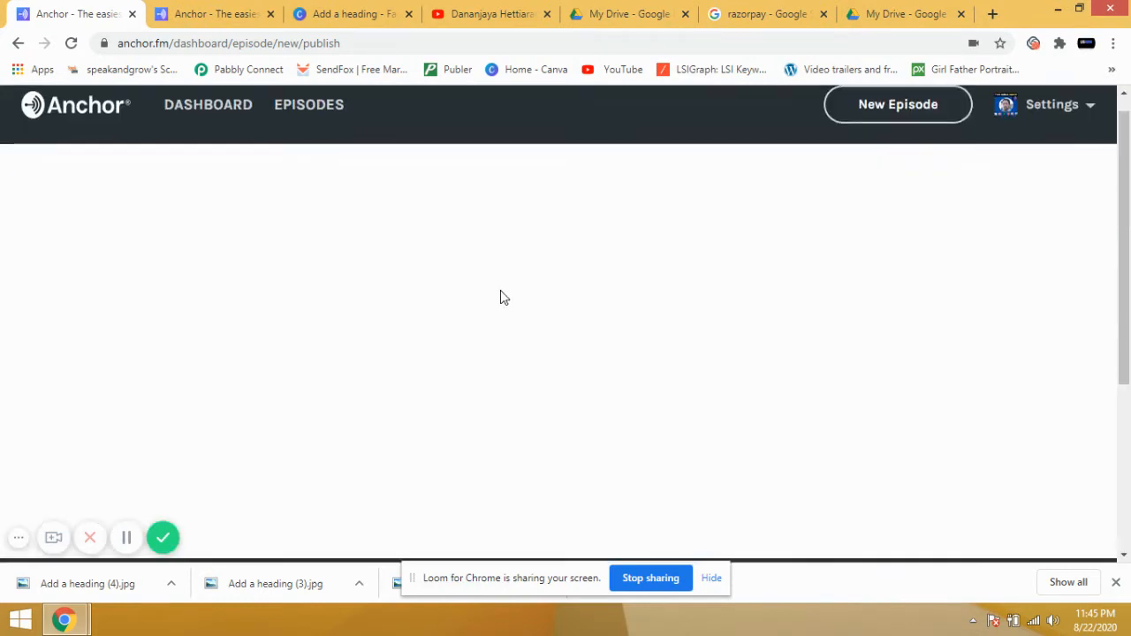
Enter "demo podcast" as the episode title and "demo" as the episode description.
{"action": "scroll", "coordinate": [500, 291], "scroll_direction": "down", "scroll_amount": 3}
{"action": "scroll", "coordinate": [500, 296], "scroll_direction": "up", "scroll_amount": 2}
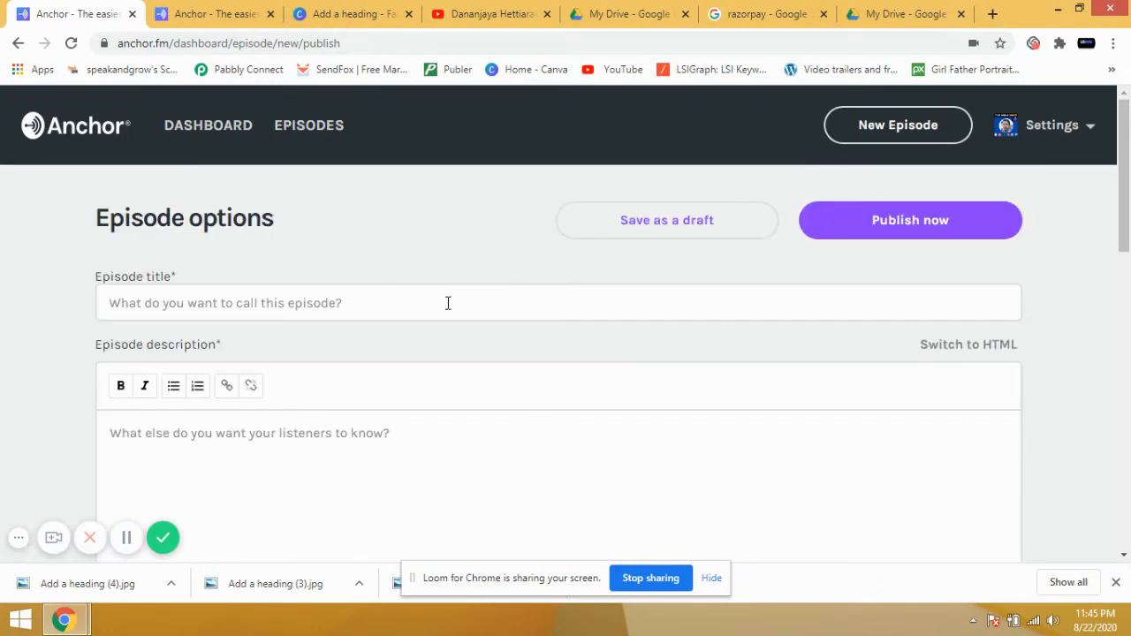
{"action": "left_click", "coordinate": [363, 306]}
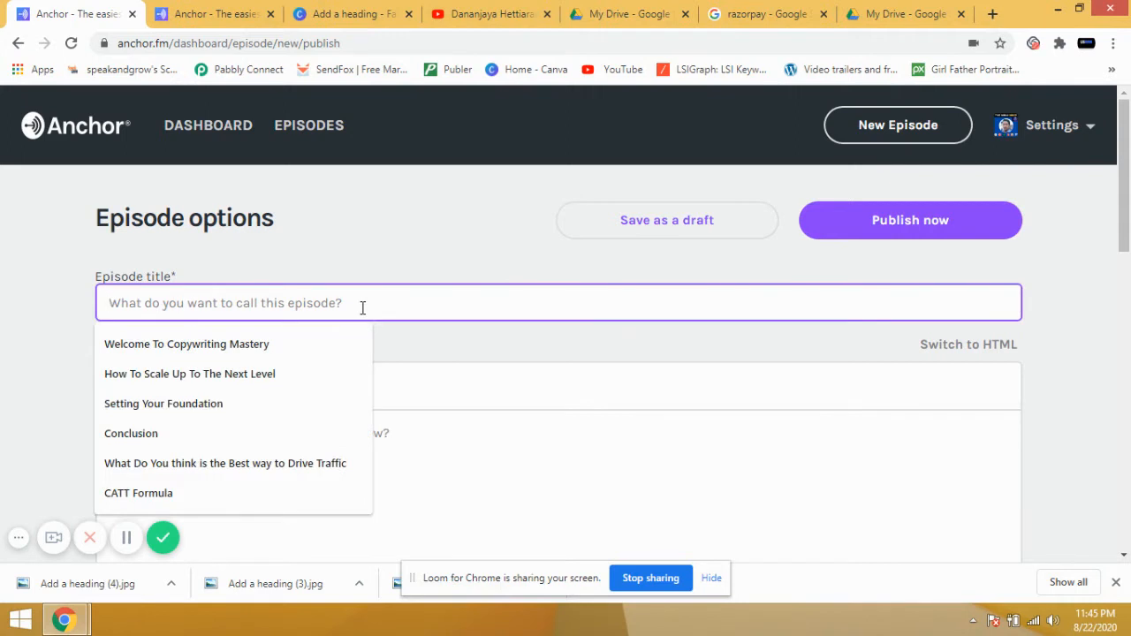
{"action": "type", "text": "demo "}
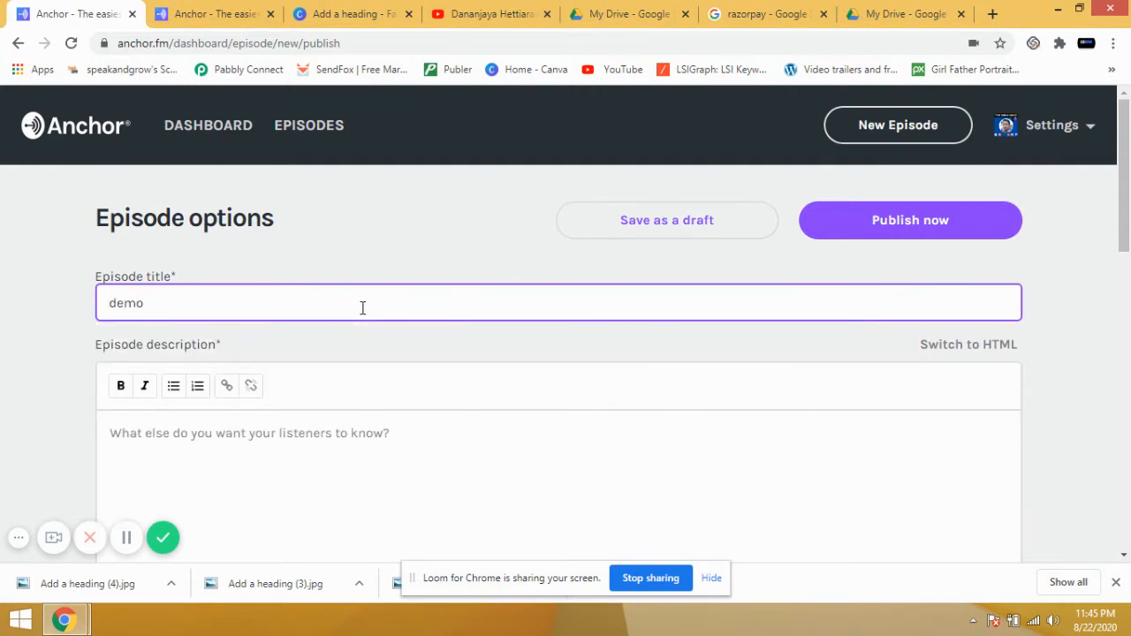
{"action": "type", "text": "podcast"}
{"action": "scroll", "coordinate": [254, 433], "scroll_direction": "down", "scroll_amount": 1}
{"action": "left_click", "coordinate": [191, 361]}
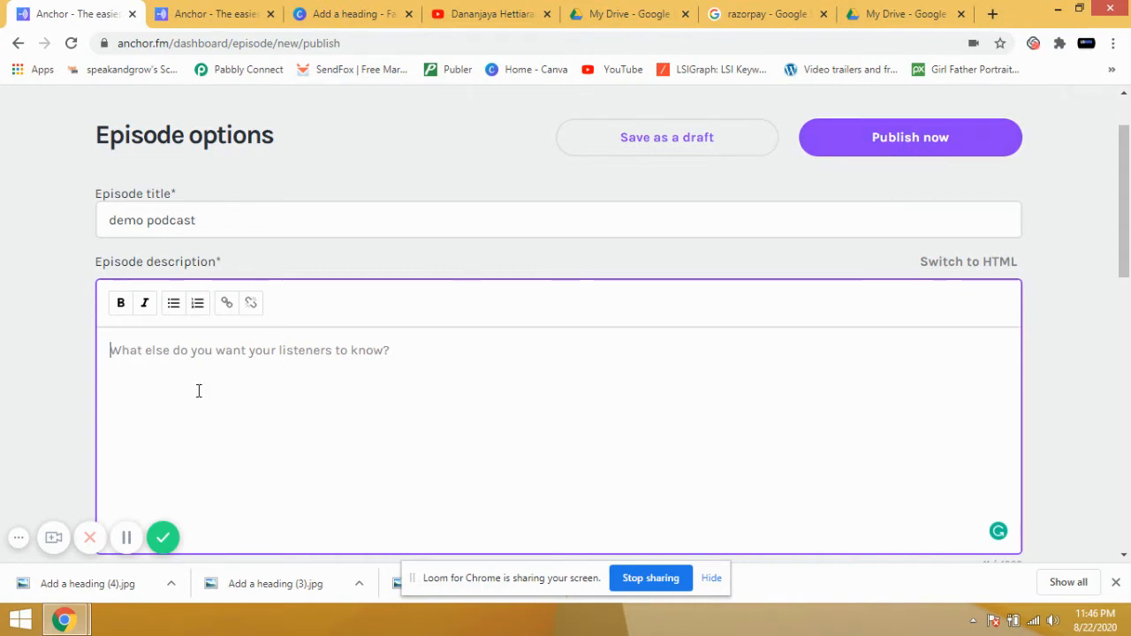
{"action": "type", "text": "demo"}
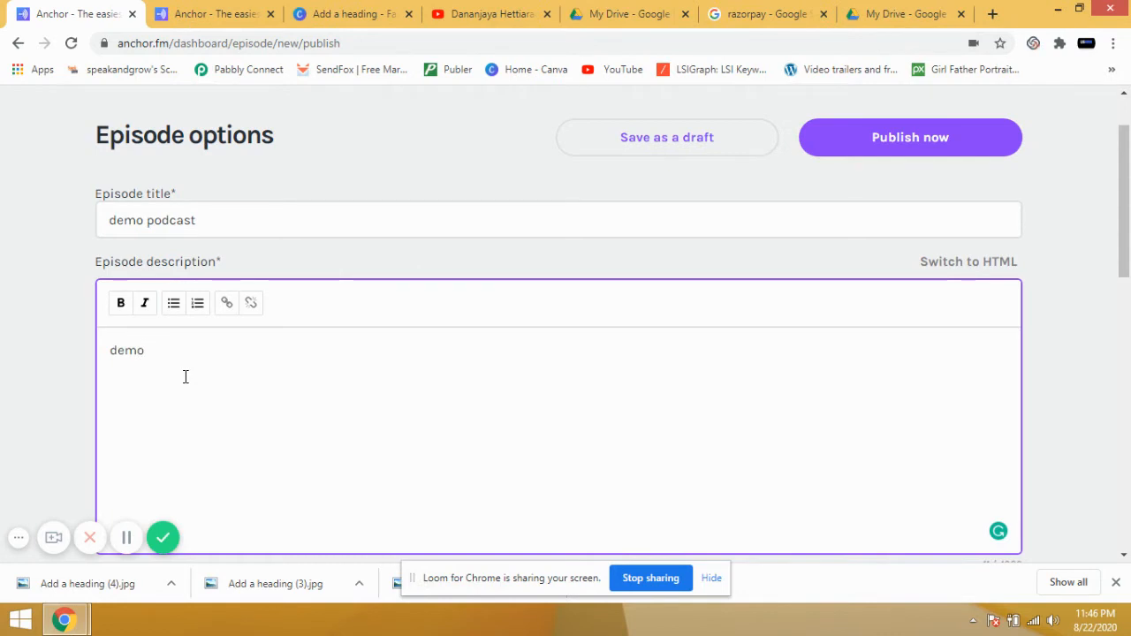
Set the episode's season number to 1 and its episode number to 0.
{"action": "scroll", "coordinate": [381, 446], "scroll_direction": "down", "scroll_amount": 3}
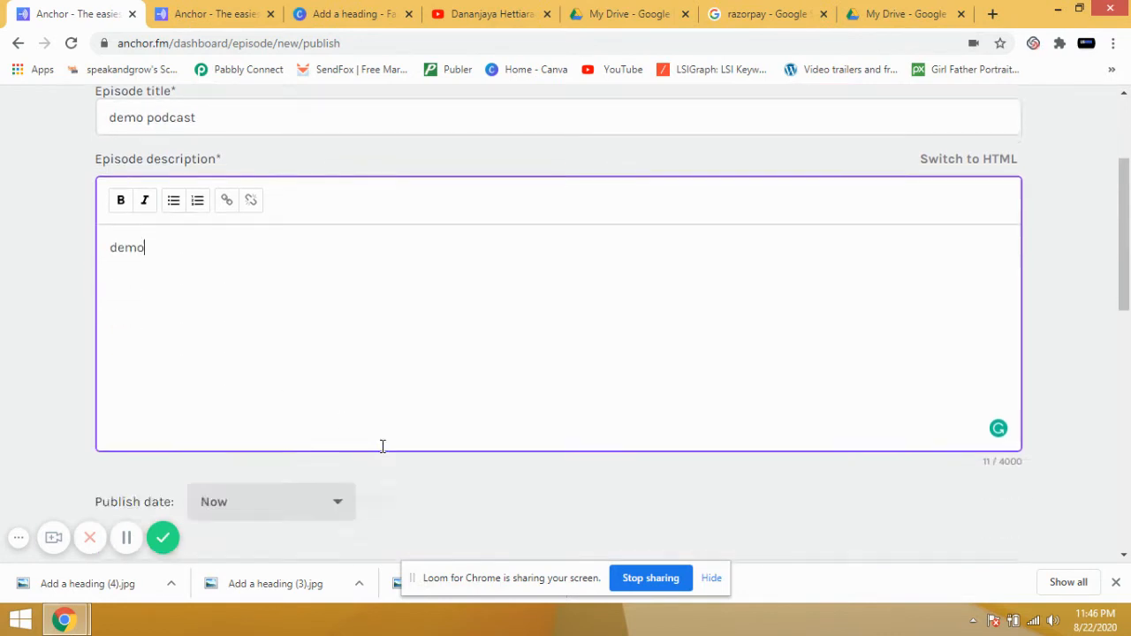
{"action": "scroll", "coordinate": [652, 391], "scroll_direction": "down", "scroll_amount": 1}
{"action": "scroll", "coordinate": [651, 391], "scroll_direction": "down", "scroll_amount": 1}
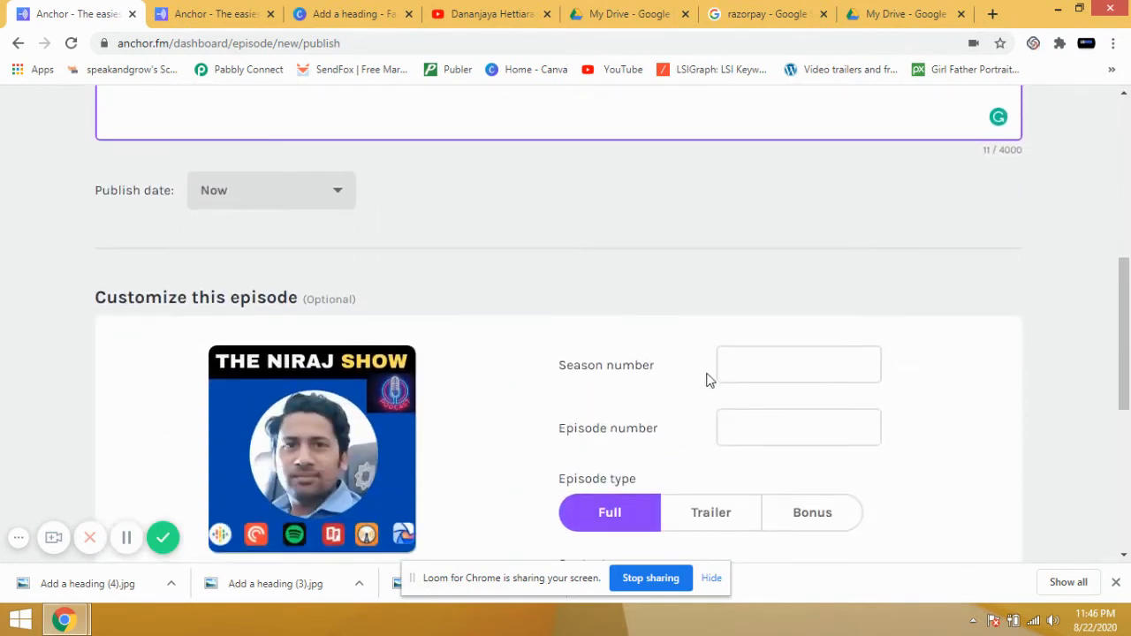
{"action": "left_click", "coordinate": [732, 364]}
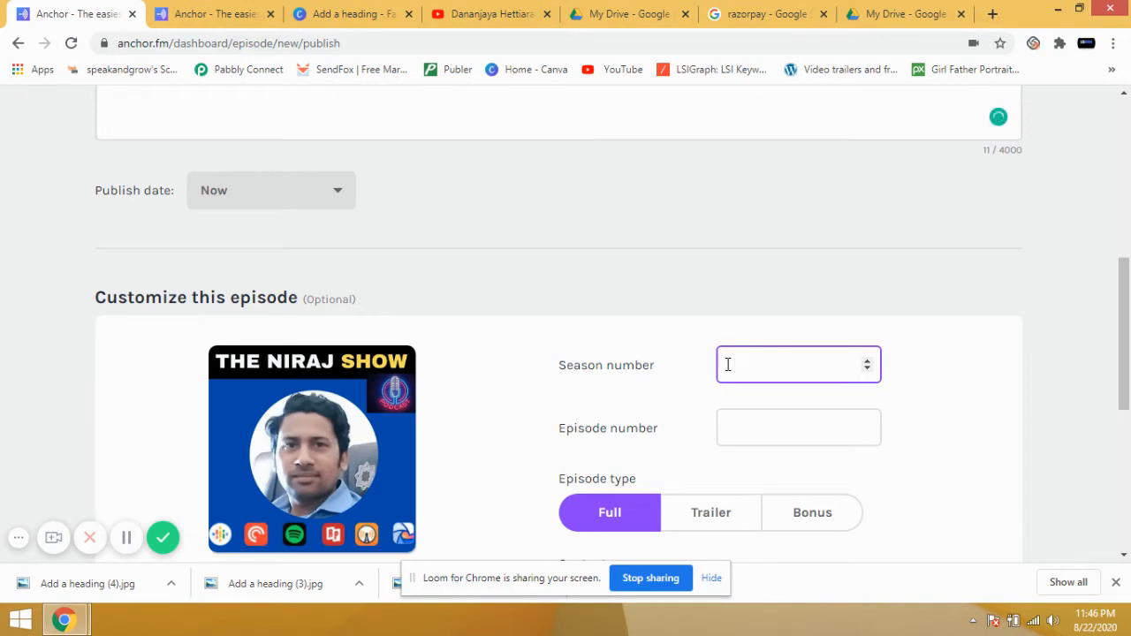
{"action": "left_click", "coordinate": [760, 432]}
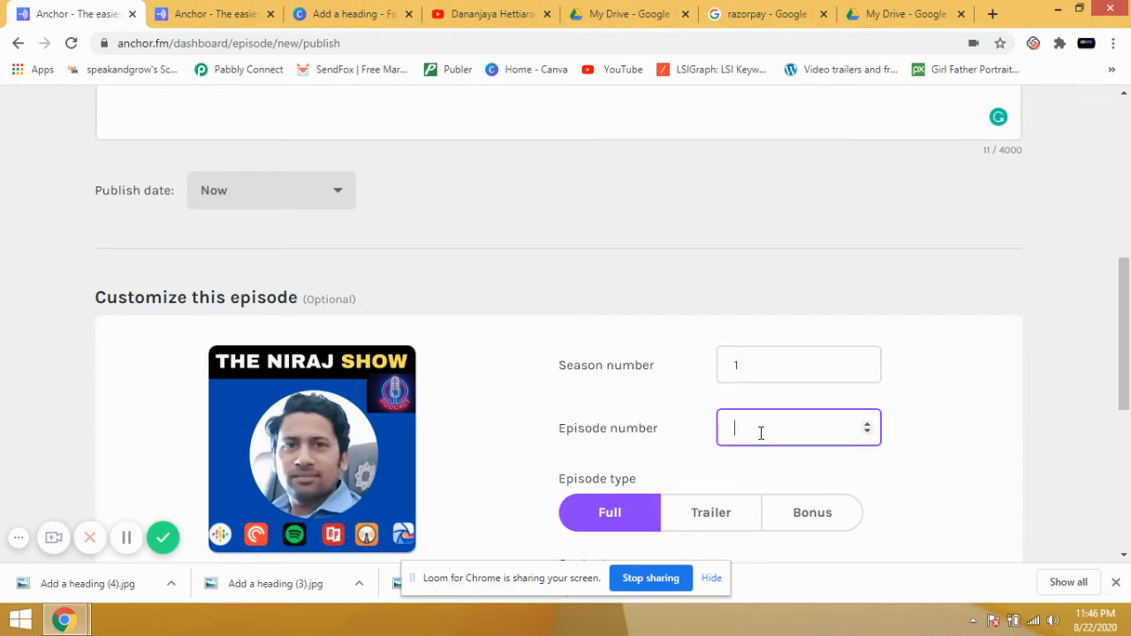
{"action": "double_click", "coordinate": [733, 428]}
{"action": "type", "text": "0"}
{"action": "scroll", "coordinate": [578, 397], "scroll_direction": "down", "scroll_amount": 2}
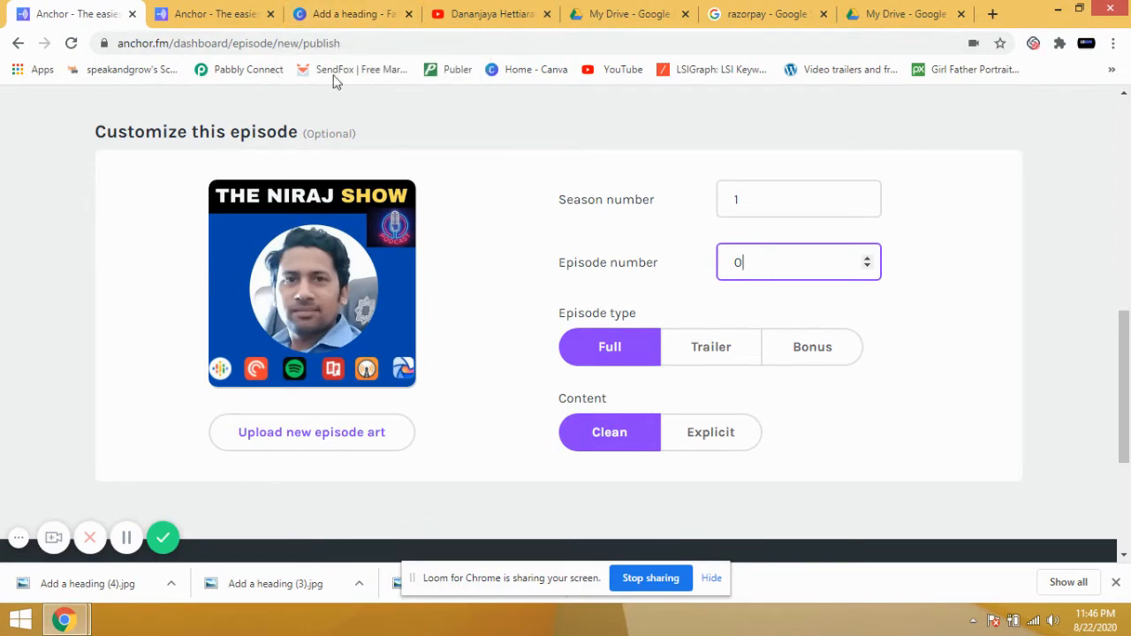
Switch to the Canva cover design and slightly shrink the round portrait on the blue page 3.
{"action": "left_click", "coordinate": [346, 15]}
{"action": "scroll", "coordinate": [441, 359], "scroll_direction": "down", "scroll_amount": 2}
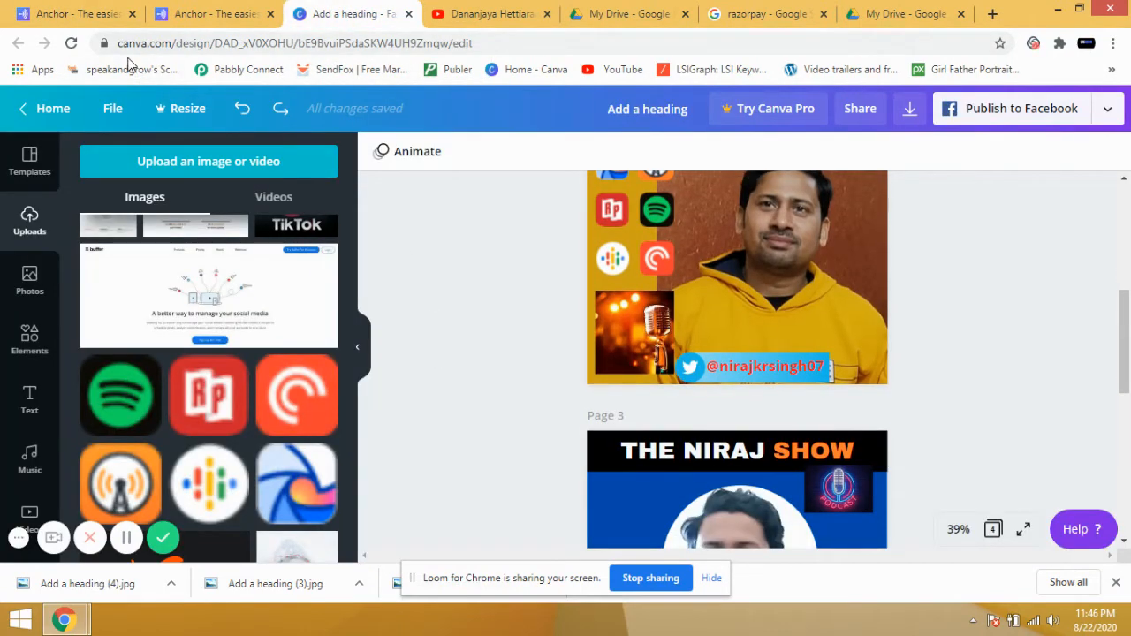
{"action": "scroll", "coordinate": [368, 281], "scroll_direction": "down", "scroll_amount": 5}
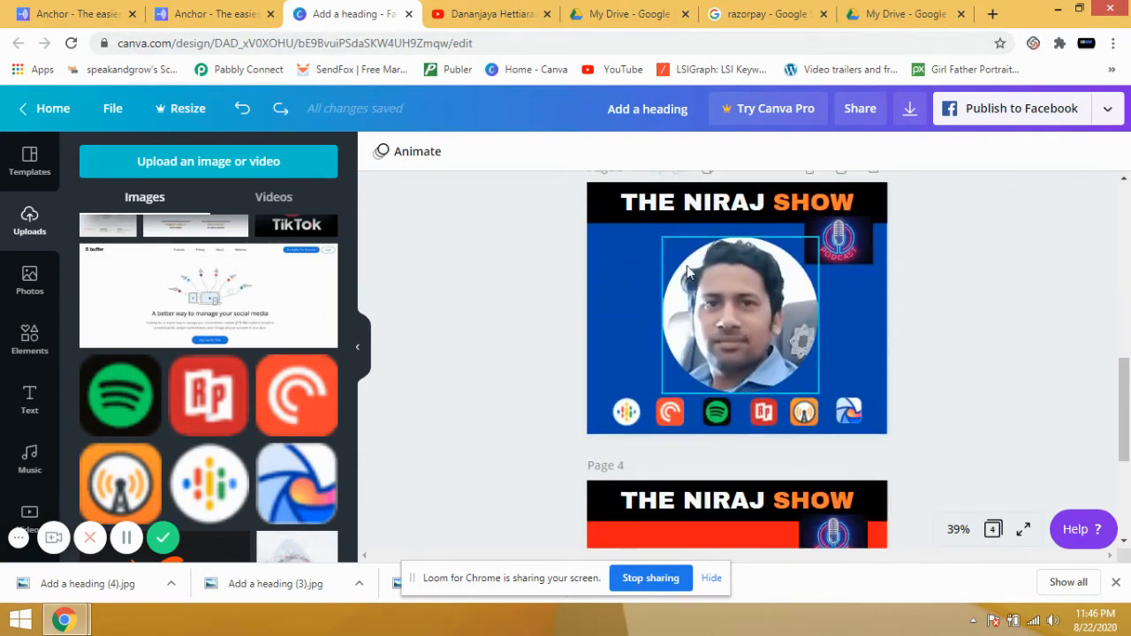
{"action": "left_click", "coordinate": [732, 302]}
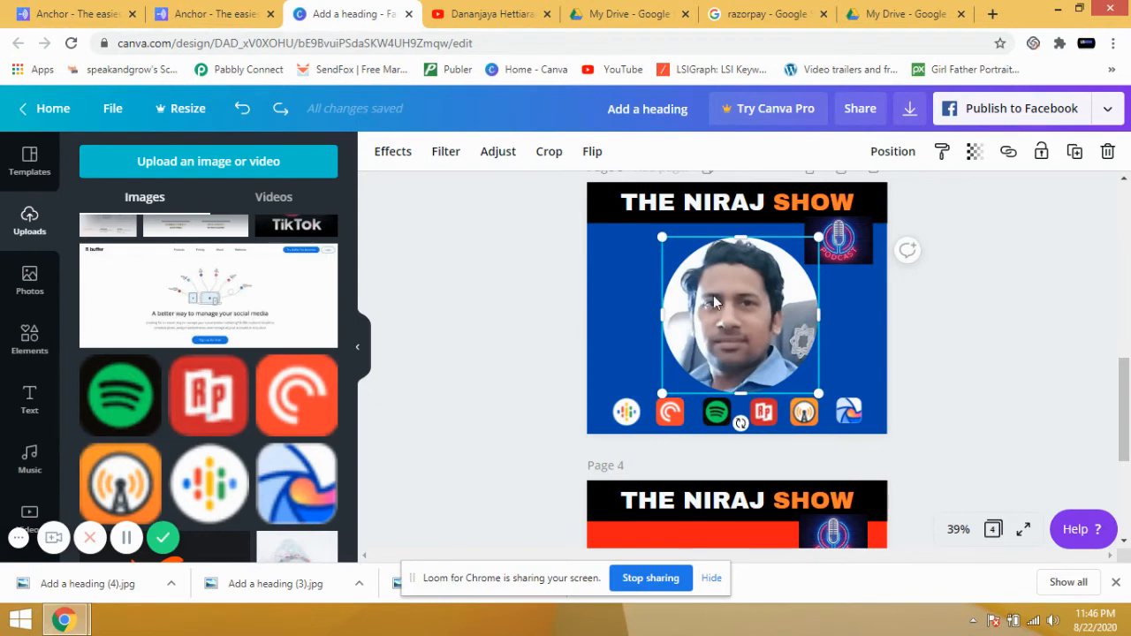
{"action": "left_click_drag", "start_coordinate": [662, 237], "coordinate": [661, 260]}
{"action": "left_click", "coordinate": [848, 257]}
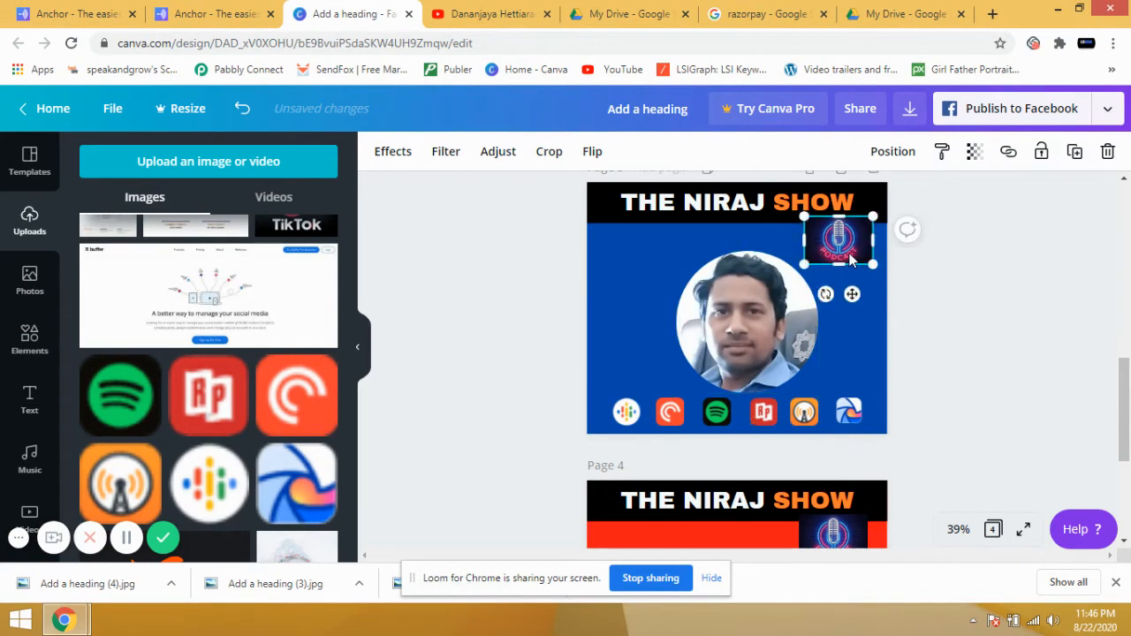
{"action": "left_click", "coordinate": [671, 416]}
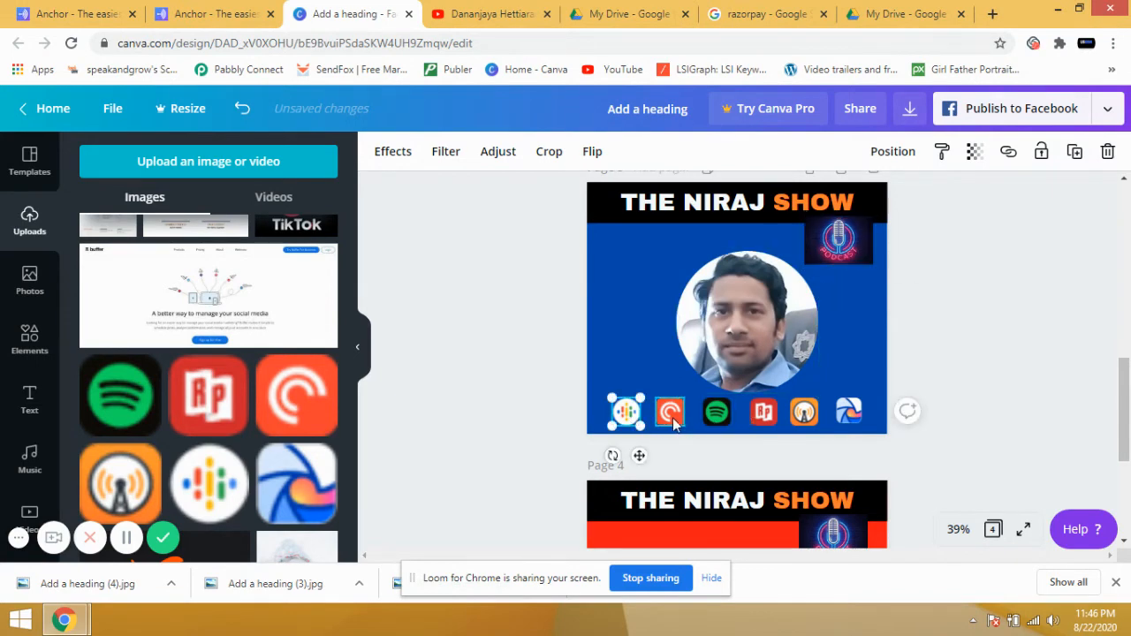
Try out a heading with its first word in red above the portrait on the blue page 3 and delete it again.
{"action": "left_click", "coordinate": [719, 416]}
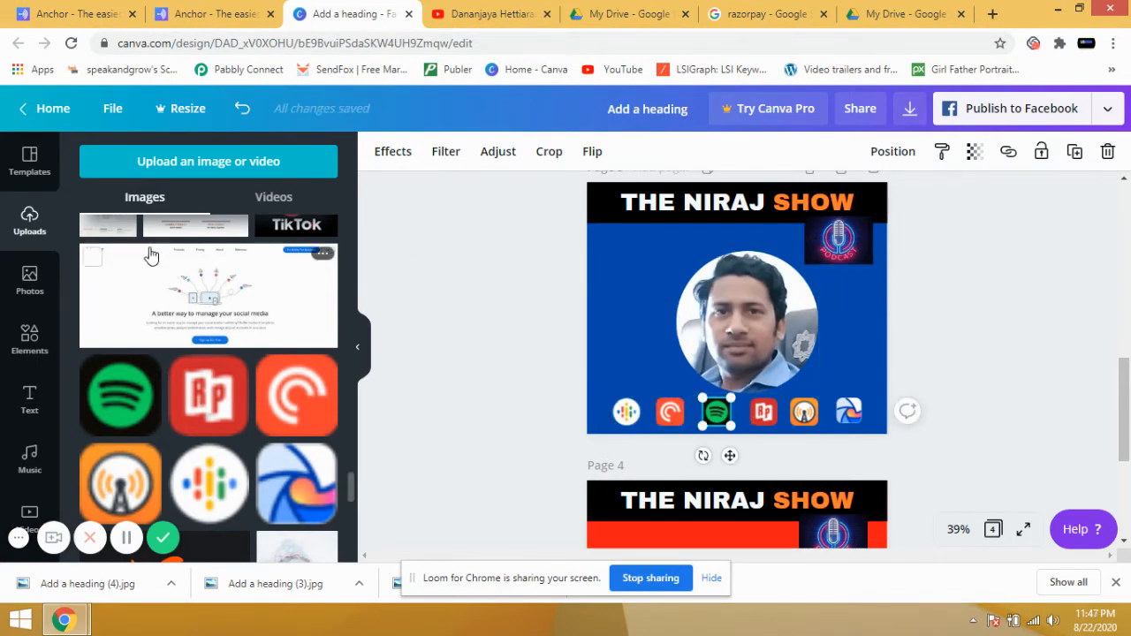
{"action": "left_click", "coordinate": [29, 402]}
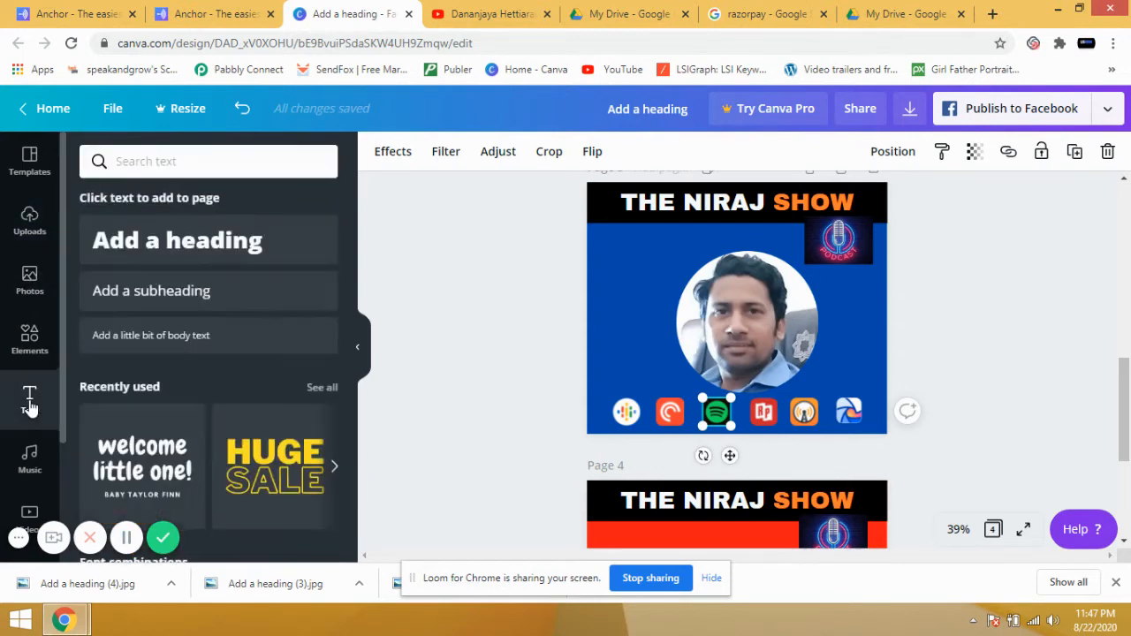
{"action": "left_click_drag", "start_coordinate": [174, 256], "coordinate": [608, 256]}
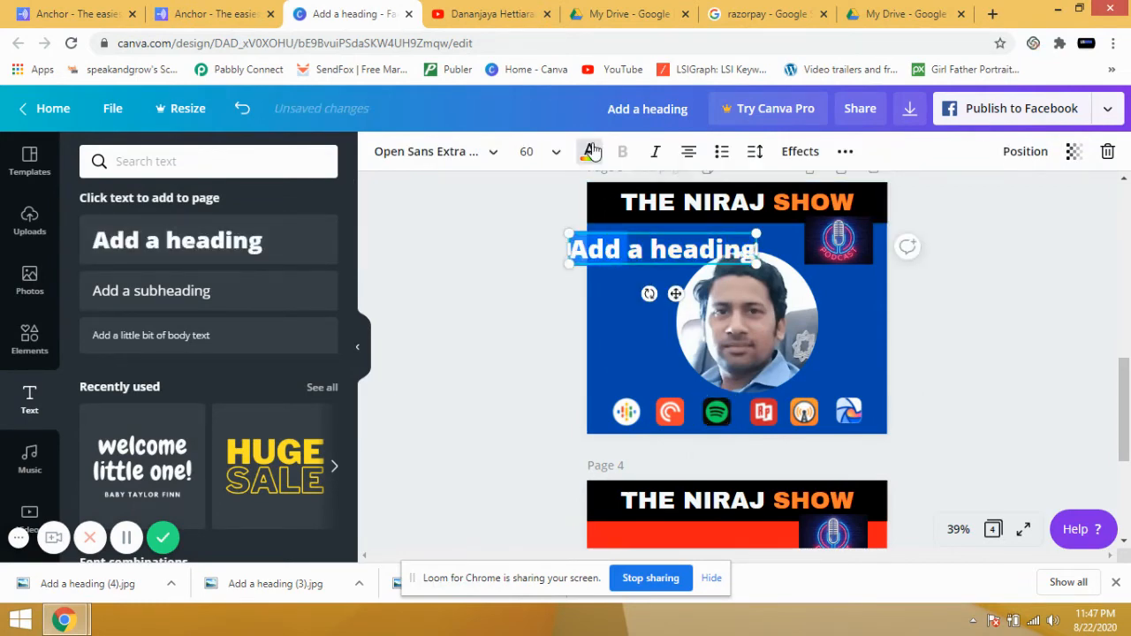
{"action": "left_click", "coordinate": [589, 151]}
{"action": "left_click", "coordinate": [320, 320]}
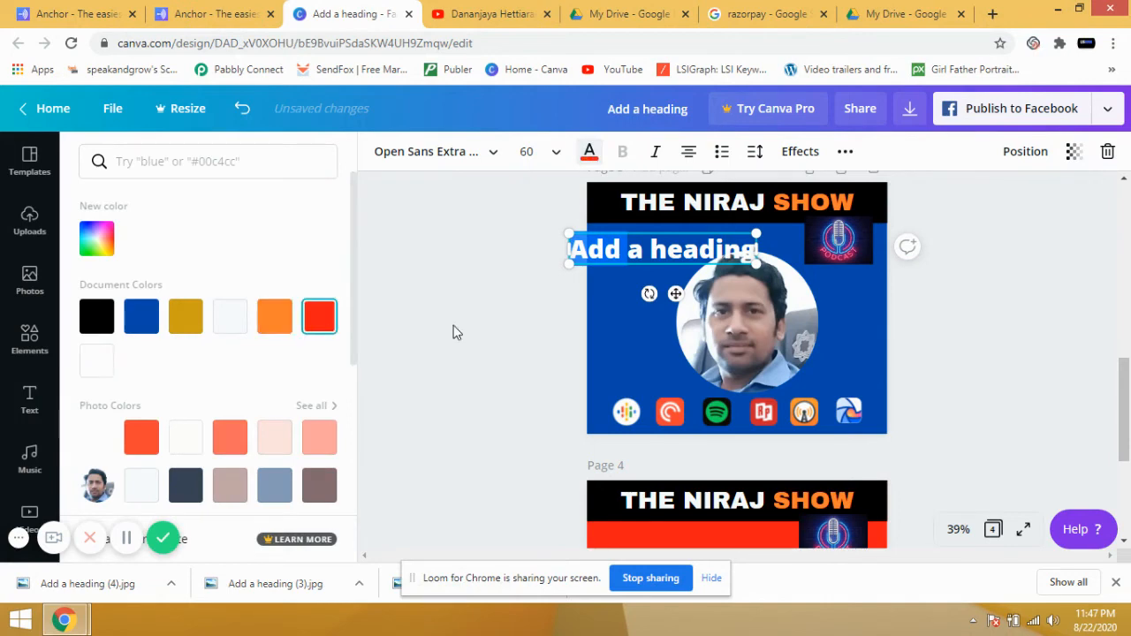
{"action": "left_click", "coordinate": [997, 350]}
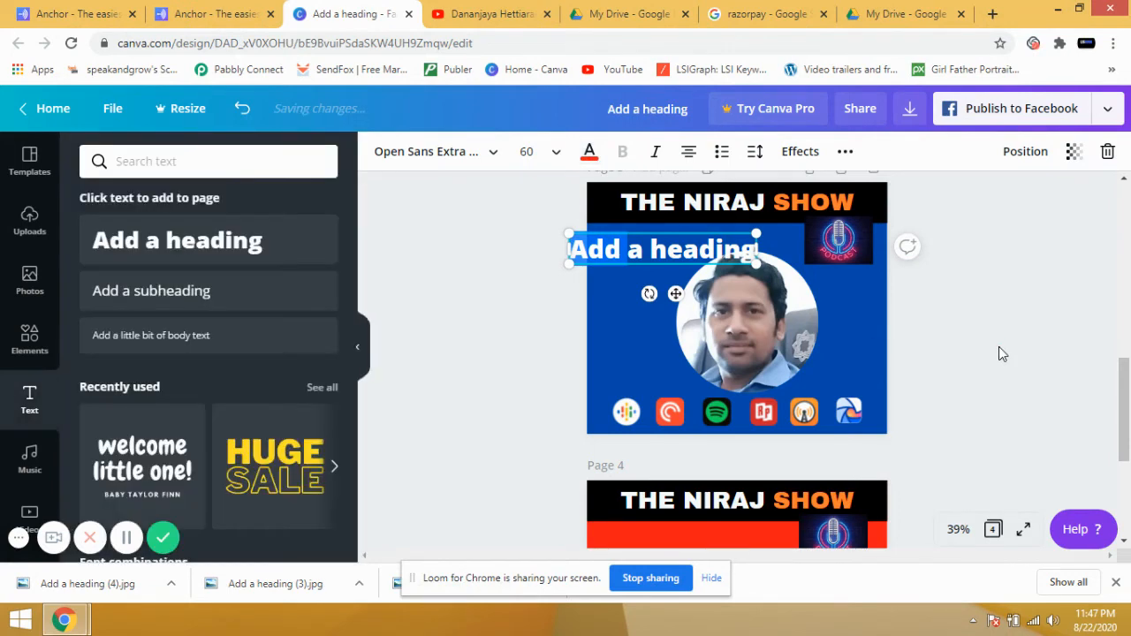
{"action": "left_click", "coordinate": [646, 256]}
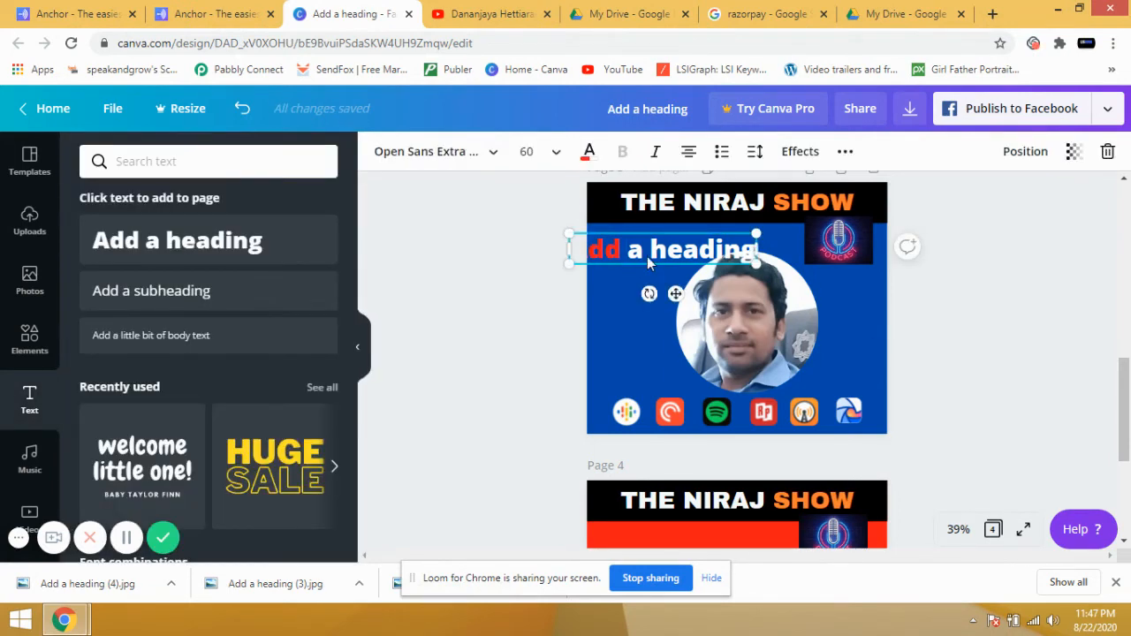
{"action": "key", "text": "Delete"}
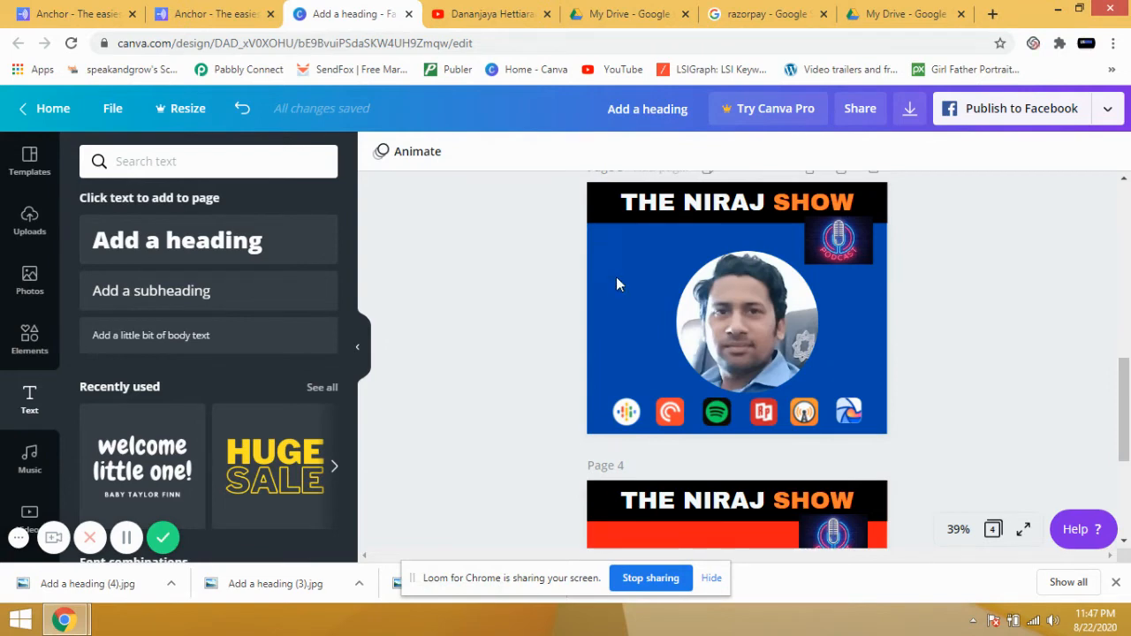
Leave the cover design for the Canva home page and open the Facebook Post templates.
{"action": "left_click", "coordinate": [43, 108]}
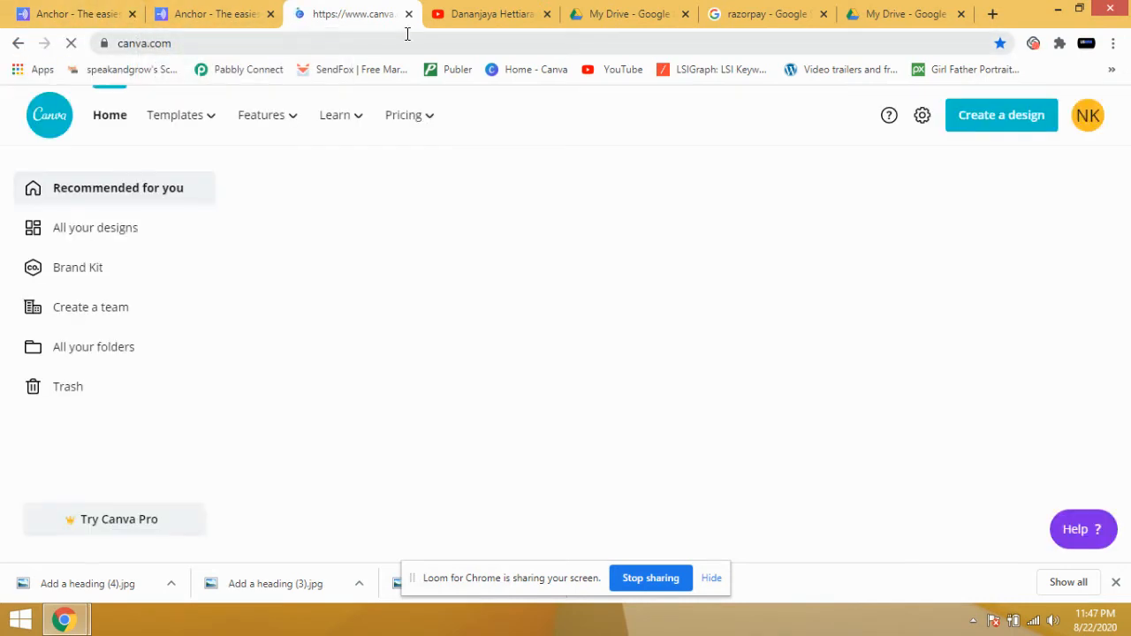
{"action": "mouse_move", "coordinate": [336, 115]}
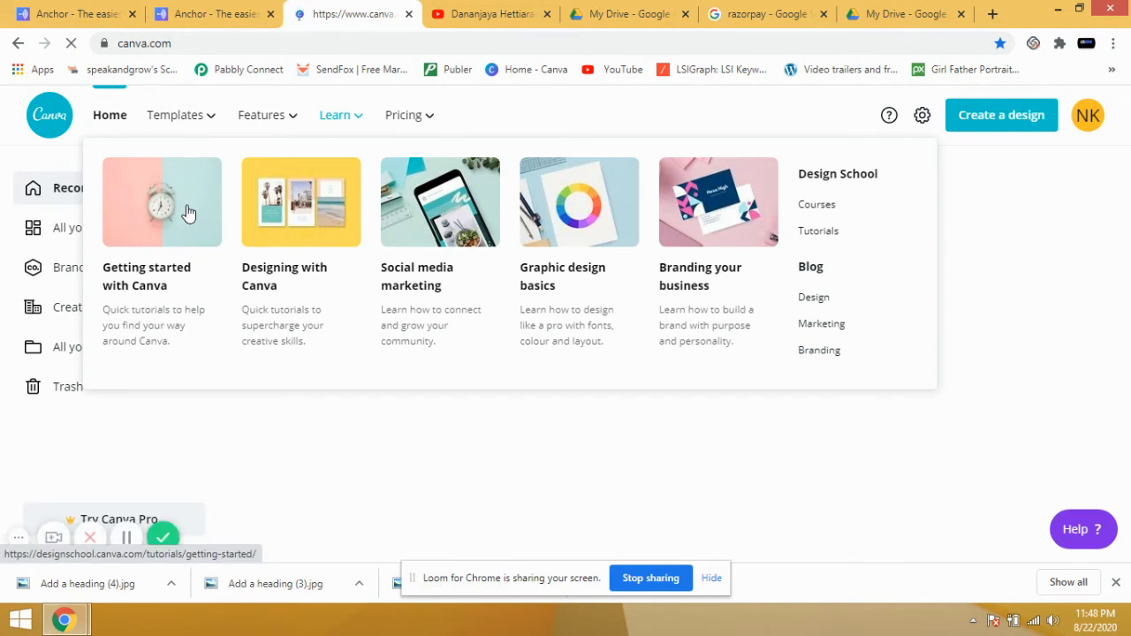
{"action": "mouse_move", "coordinate": [173, 119]}
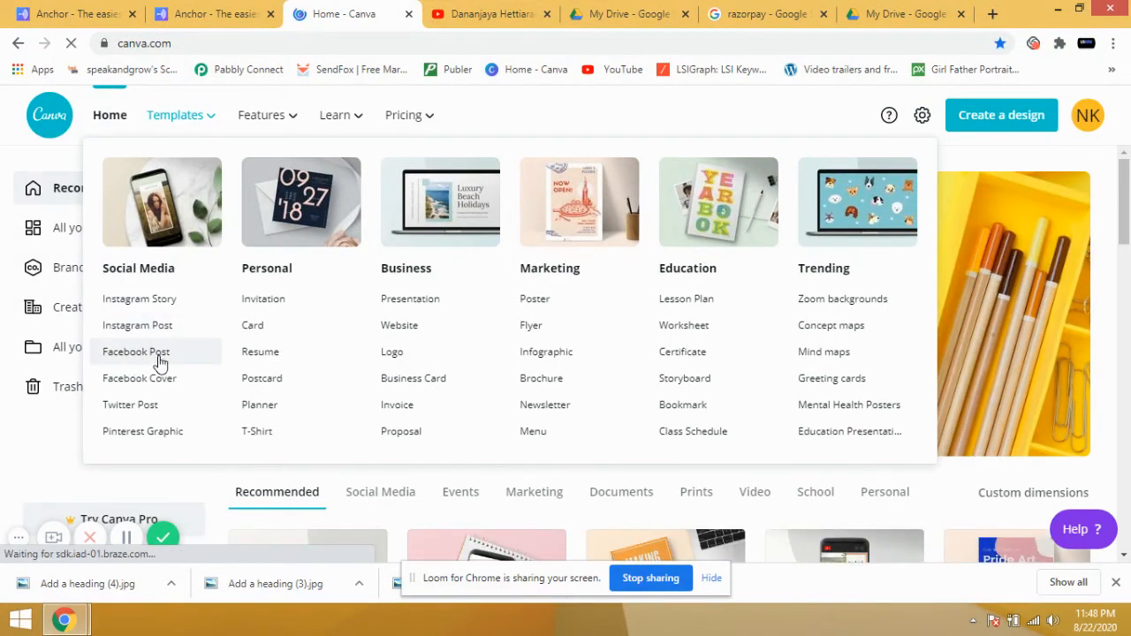
{"action": "left_click", "coordinate": [157, 362]}
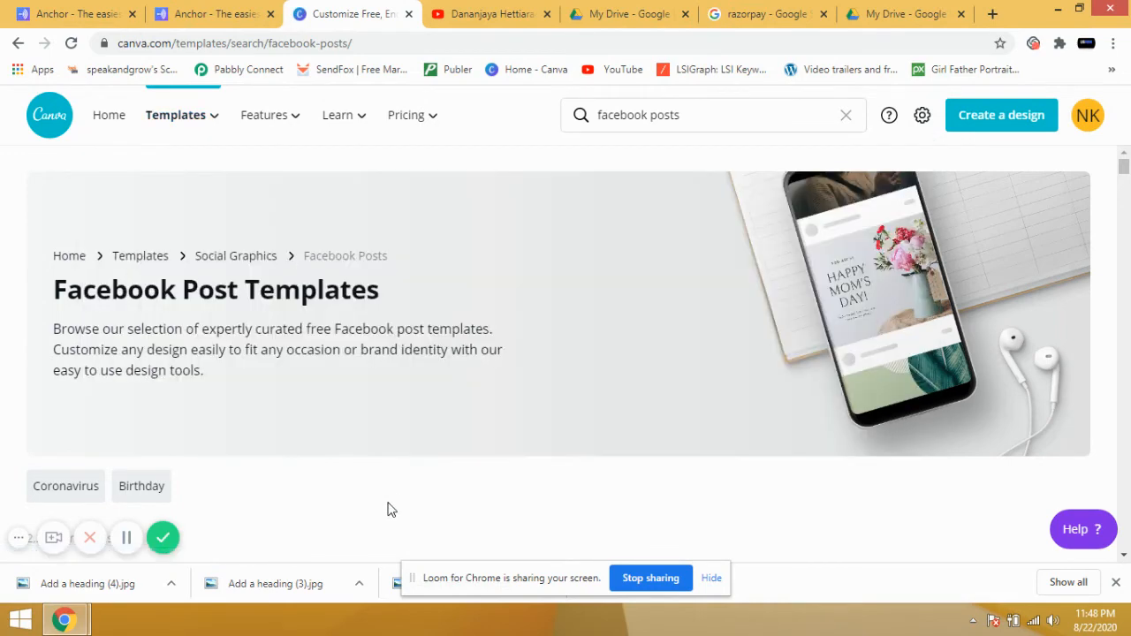
Browse the Facebook Post templates and create a design from the "Light Brown and Blue Leaves DIY Influencer Facebook Post Set" template.
{"action": "scroll", "coordinate": [429, 429], "scroll_direction": "down", "scroll_amount": 2}
{"action": "scroll", "coordinate": [433, 415], "scroll_direction": "down", "scroll_amount": 3}
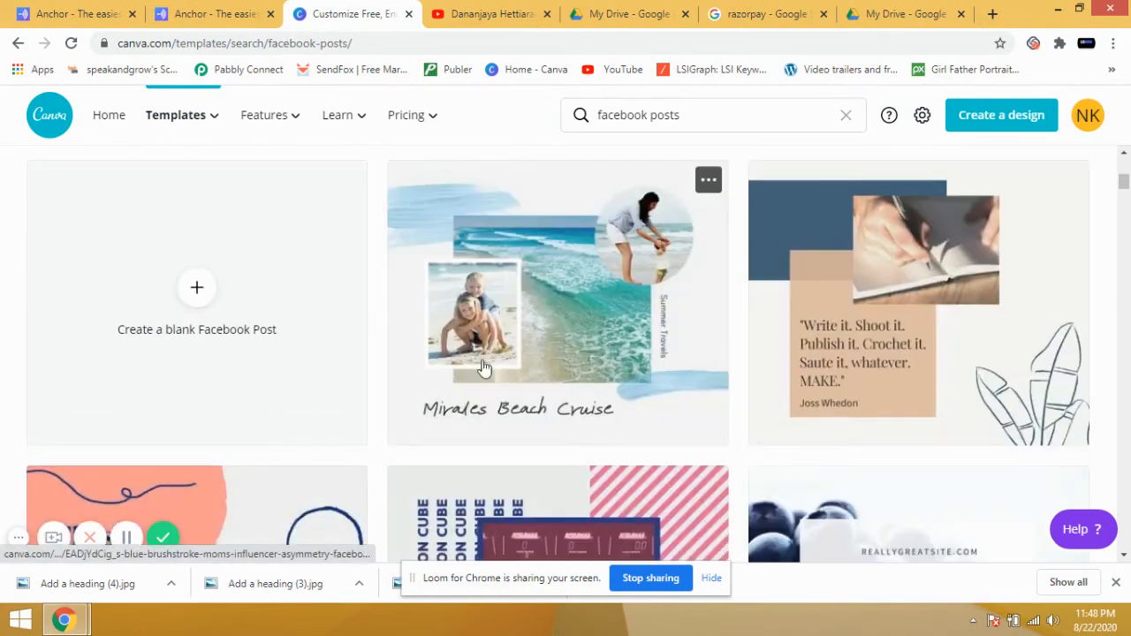
{"action": "scroll", "coordinate": [614, 392], "scroll_direction": "down", "scroll_amount": 2}
{"action": "scroll", "coordinate": [616, 392], "scroll_direction": "up", "scroll_amount": 1}
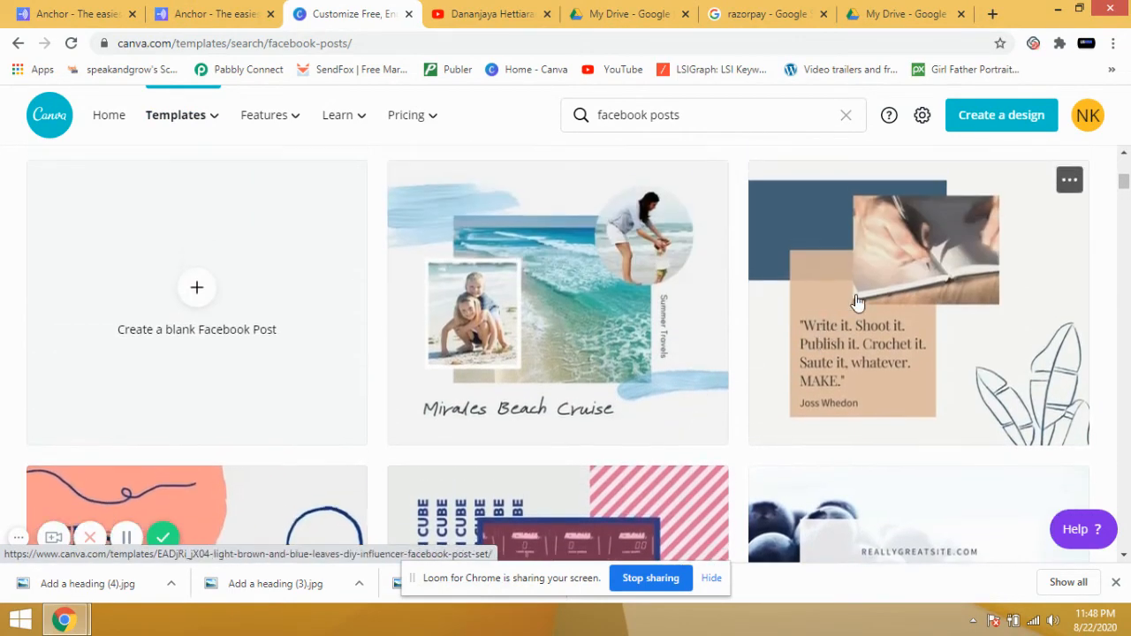
{"action": "left_click", "coordinate": [856, 301]}
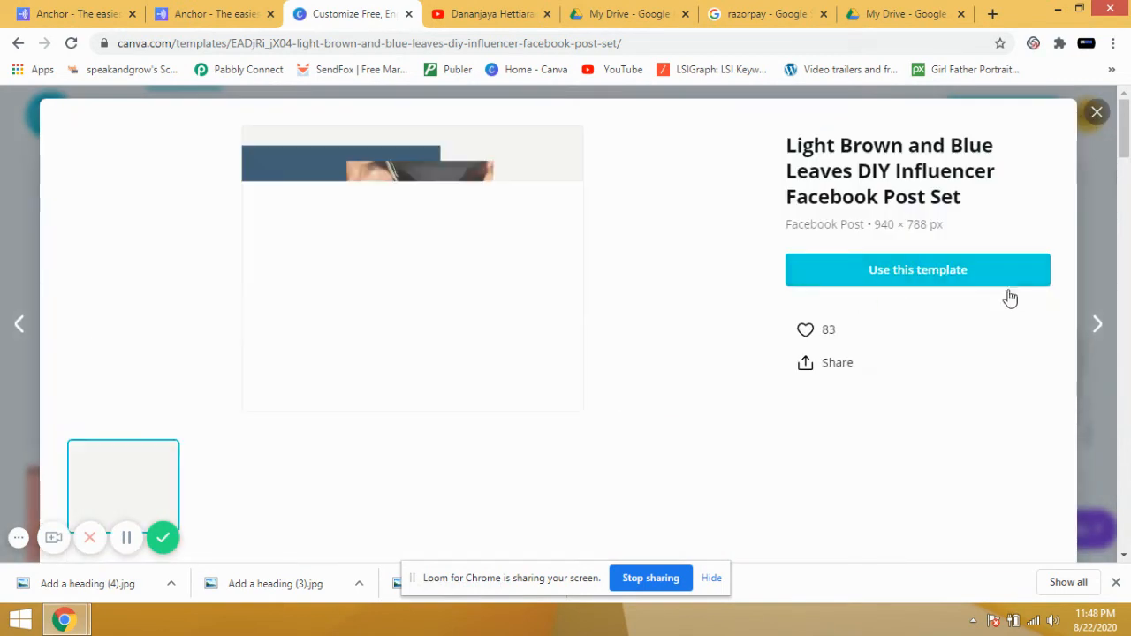
{"action": "left_click", "coordinate": [961, 279]}
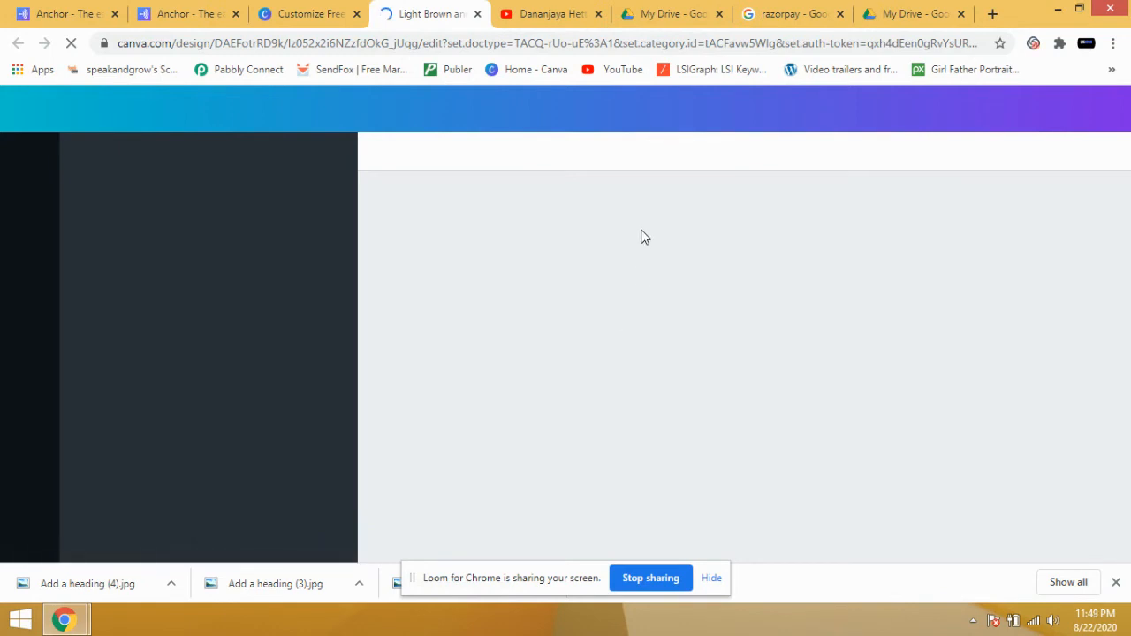
Return the template-browsing tab to the "Add a heading" design and switch to the new Light Brown and Blue Leaves design.
{"action": "left_click", "coordinate": [308, 20]}
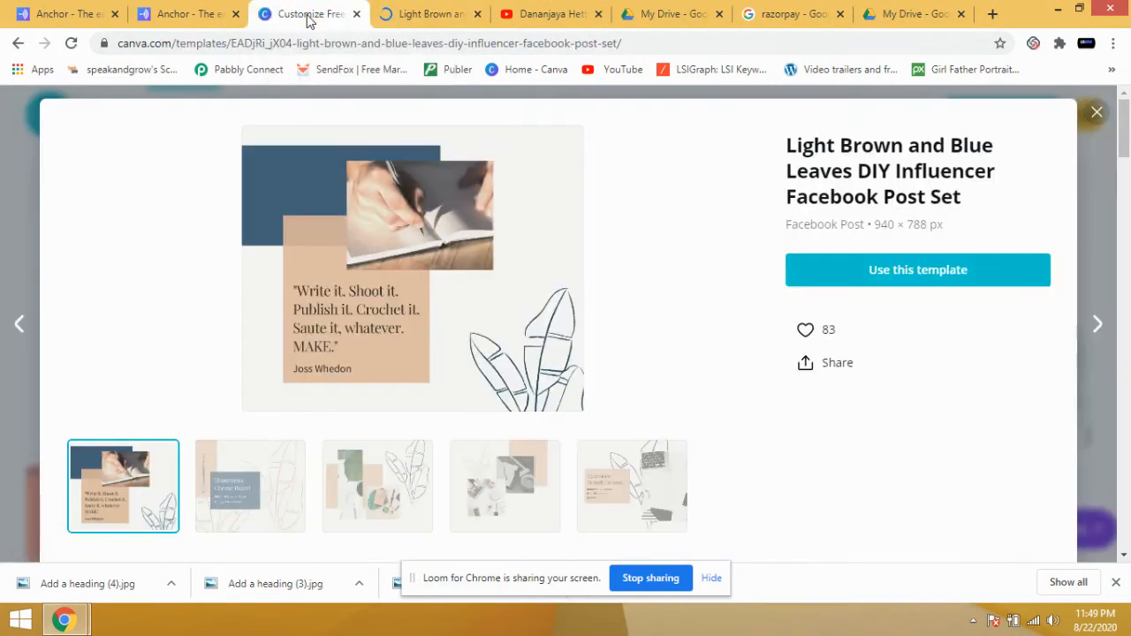
{"action": "left_click", "coordinate": [1096, 113]}
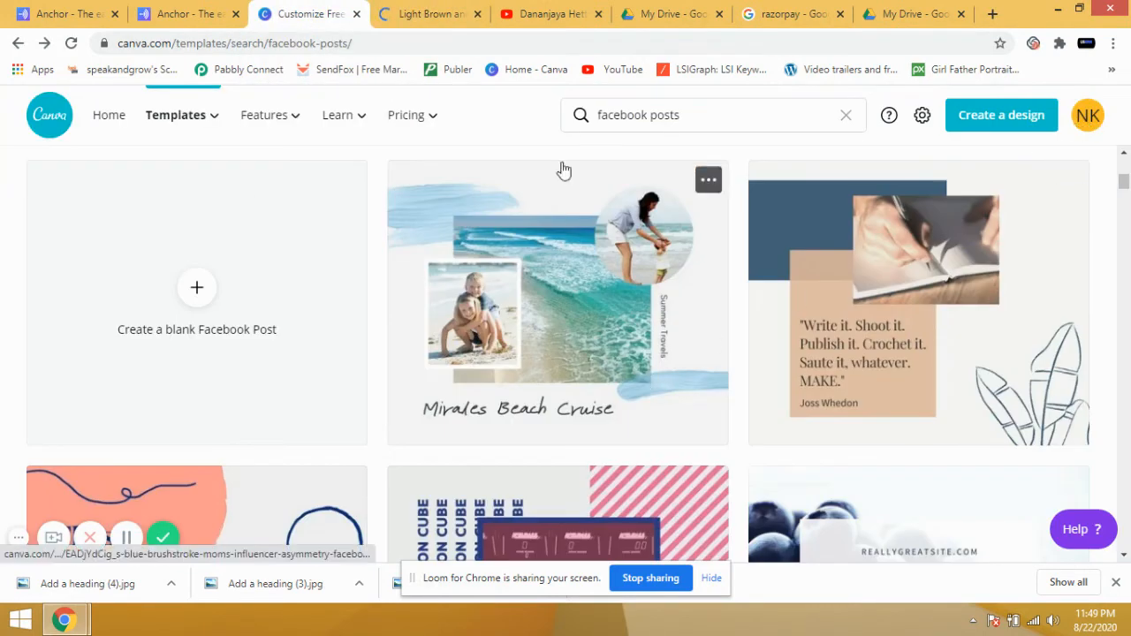
{"action": "left_click", "coordinate": [439, 19]}
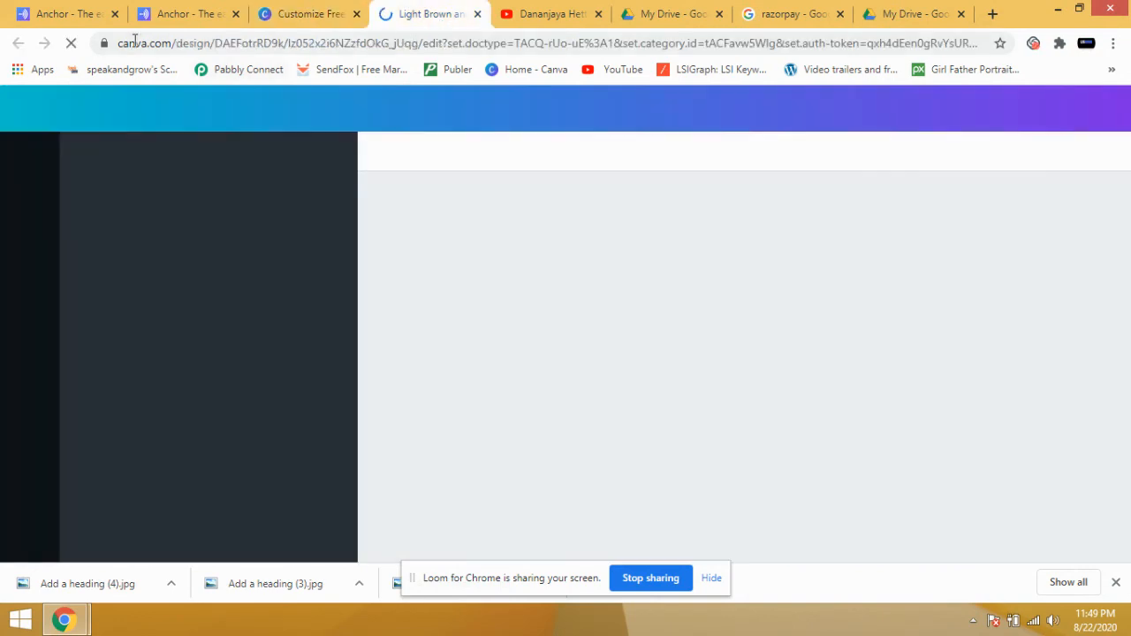
{"action": "left_click", "coordinate": [315, 13]}
{"action": "left_click", "coordinate": [17, 43]}
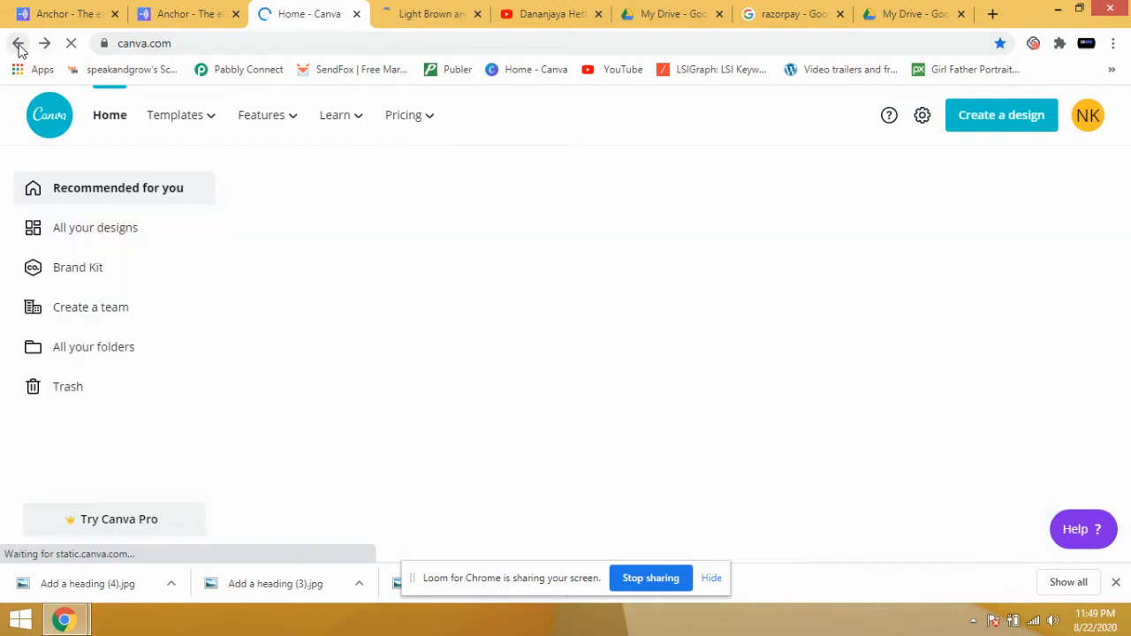
{"action": "left_click", "coordinate": [17, 44]}
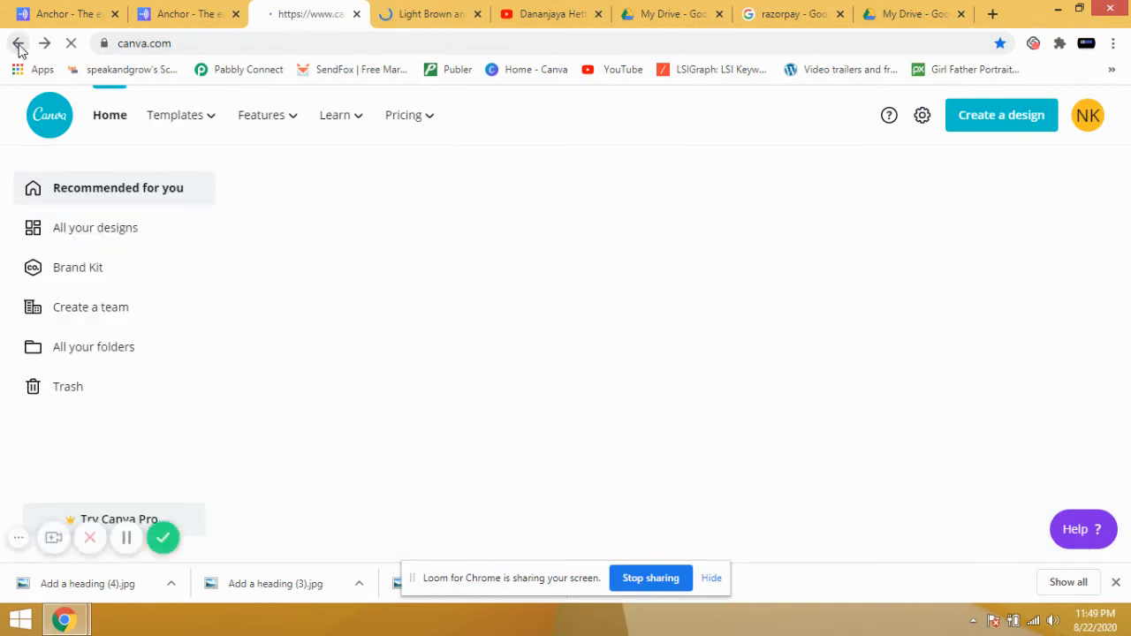
{"action": "left_click", "coordinate": [433, 15]}
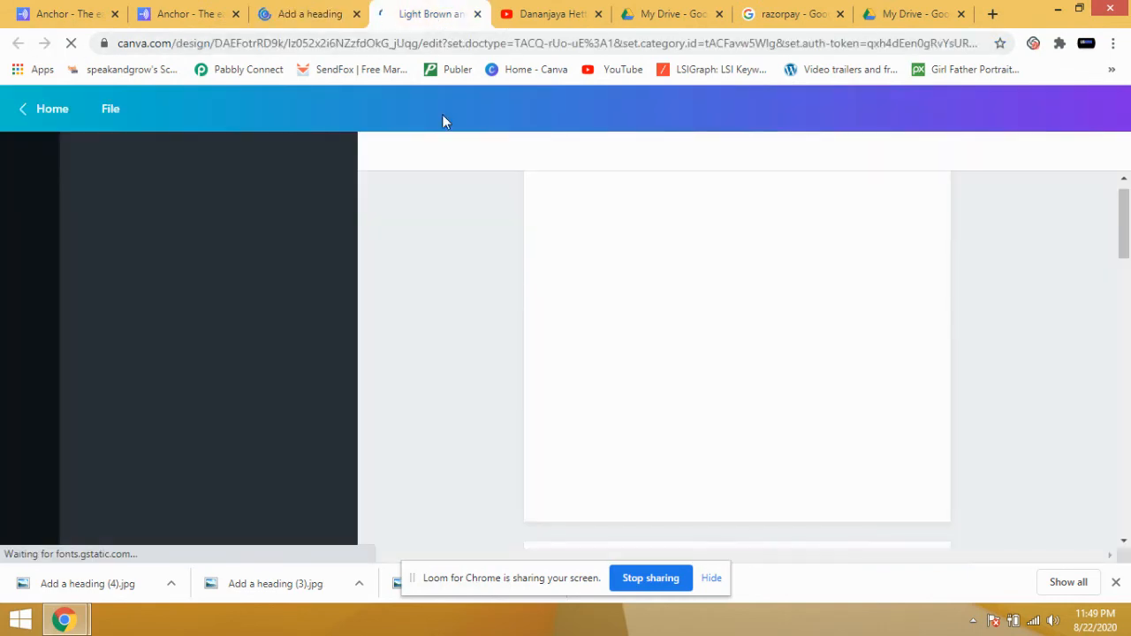
{"action": "left_click", "coordinate": [309, 15]}
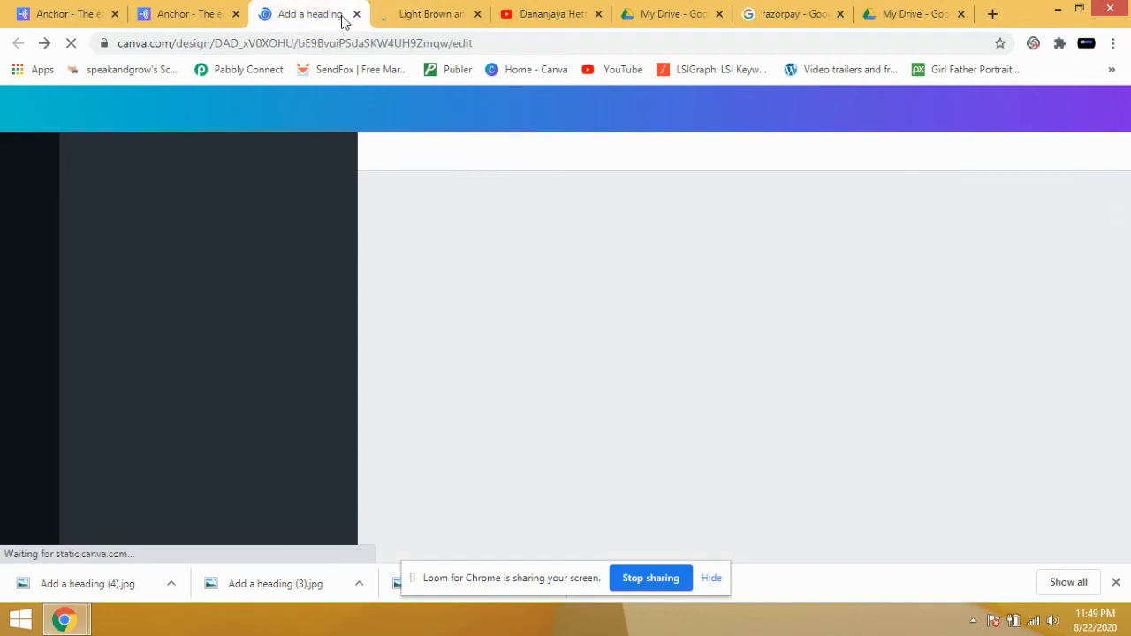
{"action": "left_click", "coordinate": [424, 15]}
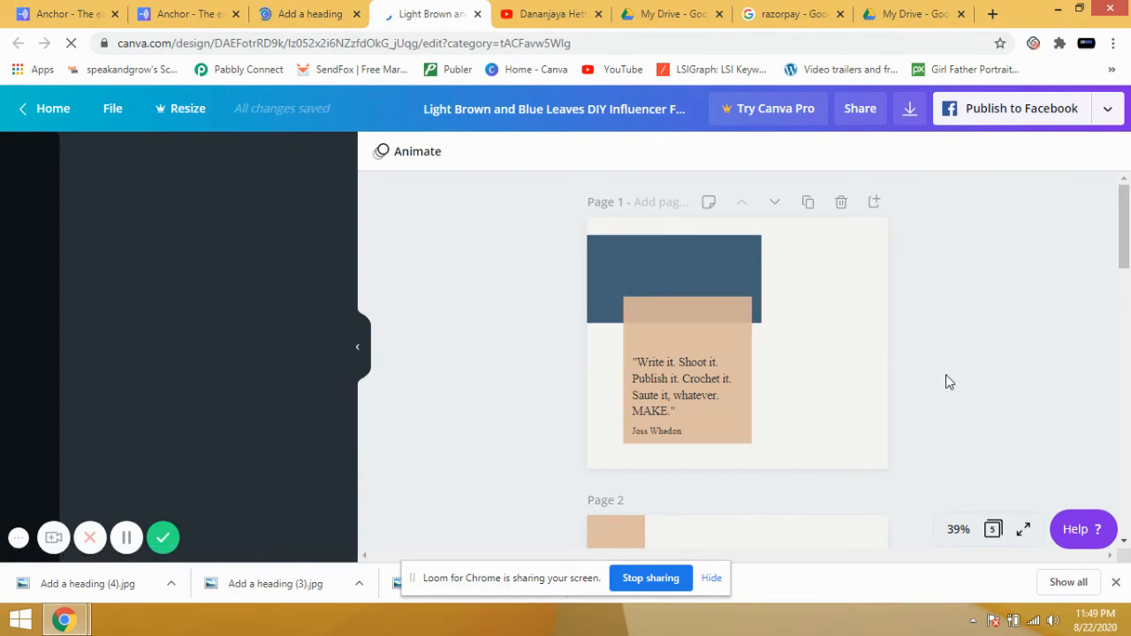
Colour the "Write it. Shoot it." quote on page 1 red.
{"action": "left_click", "coordinate": [663, 374]}
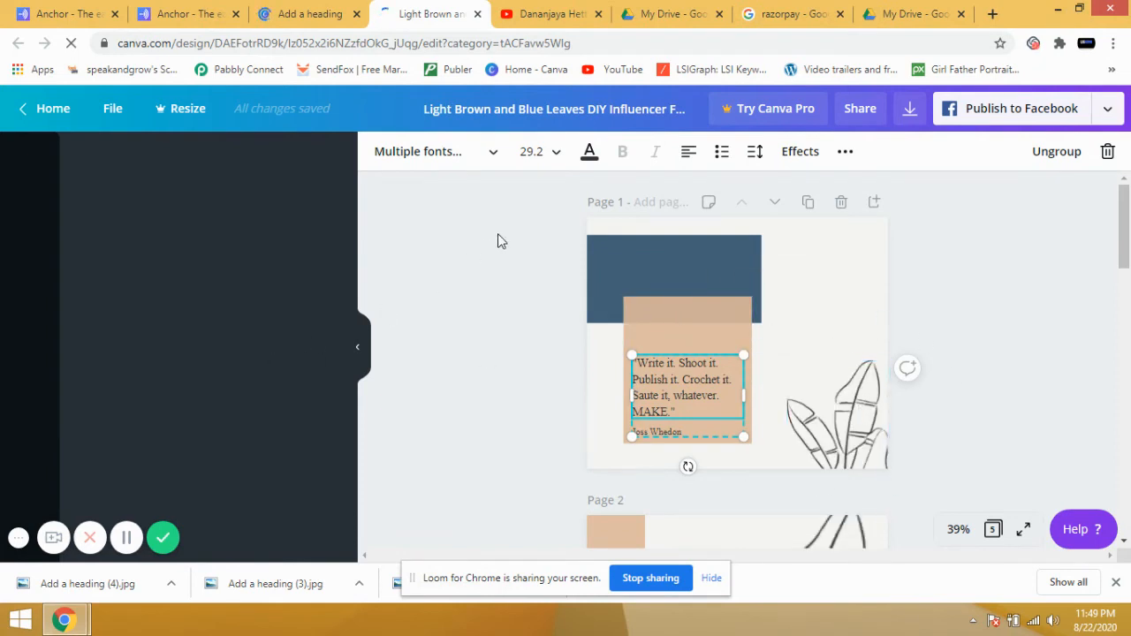
{"action": "left_click", "coordinate": [589, 152]}
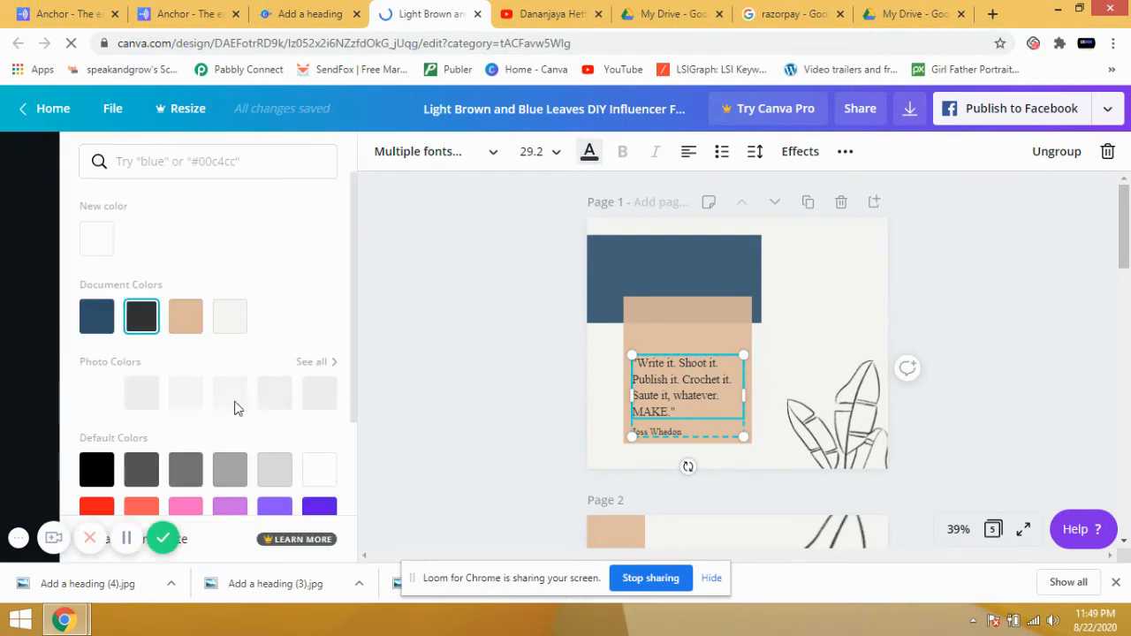
{"action": "left_click", "coordinate": [102, 512]}
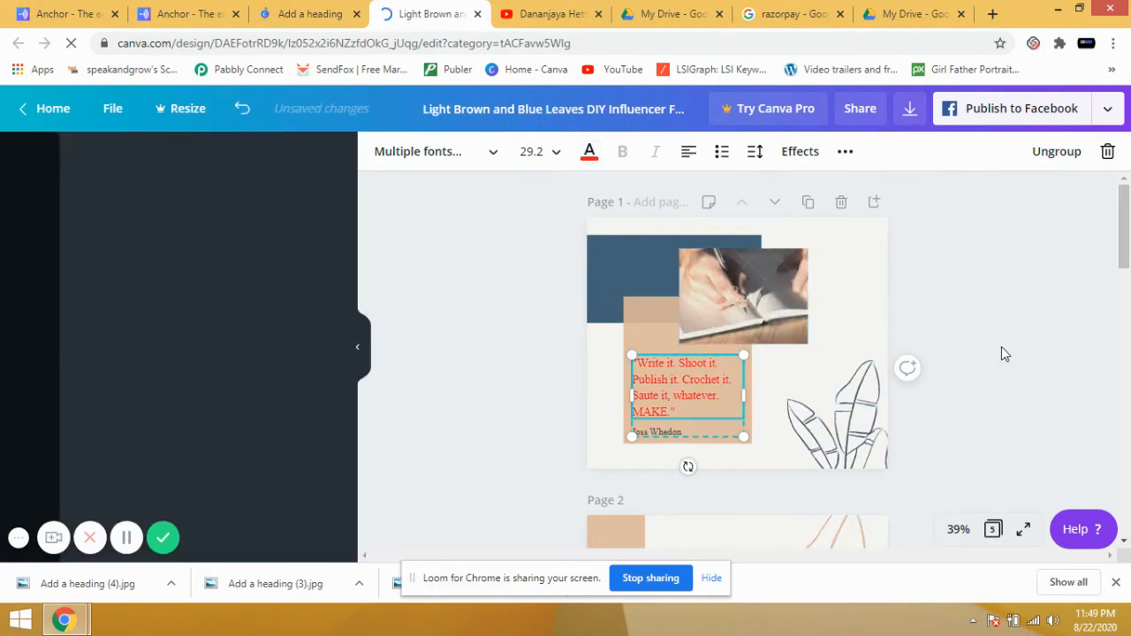
{"action": "left_click", "coordinate": [1001, 346]}
Set the font size of the quote on page 1 to 48.
{"action": "left_click", "coordinate": [666, 375]}
{"action": "left_click", "coordinate": [562, 157]}
{"action": "scroll", "coordinate": [534, 389], "scroll_direction": "down", "scroll_amount": 3}
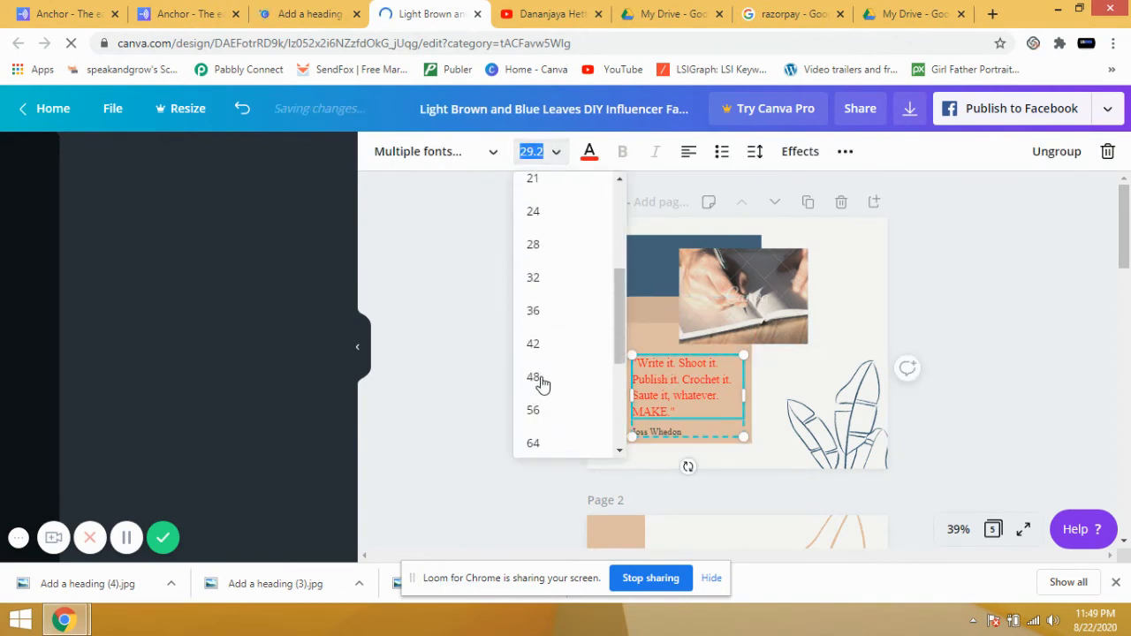
{"action": "left_click", "coordinate": [533, 377]}
{"action": "left_click", "coordinate": [1025, 379]}
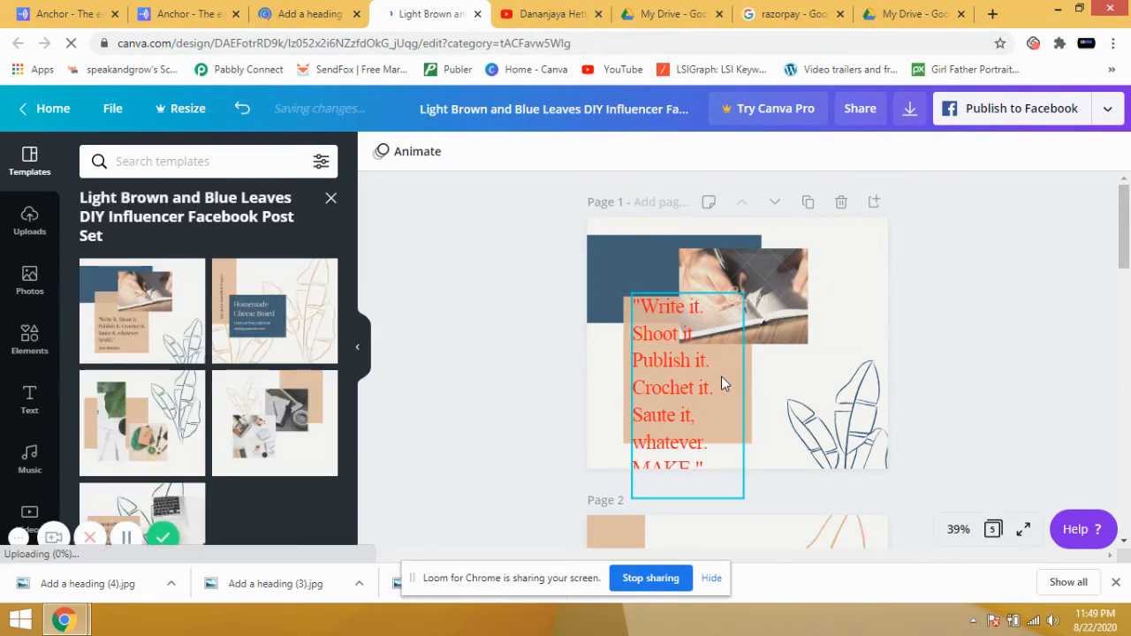
Show the sources for uploading an image or video to the design and choose the device.
{"action": "left_click", "coordinate": [29, 232]}
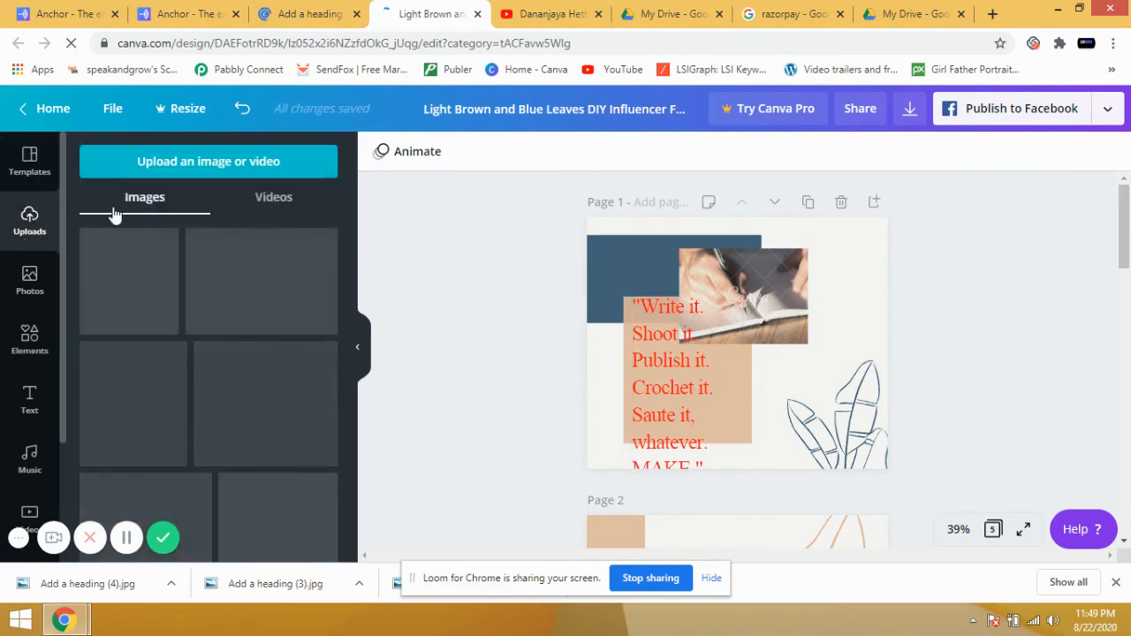
{"action": "left_click", "coordinate": [184, 163]}
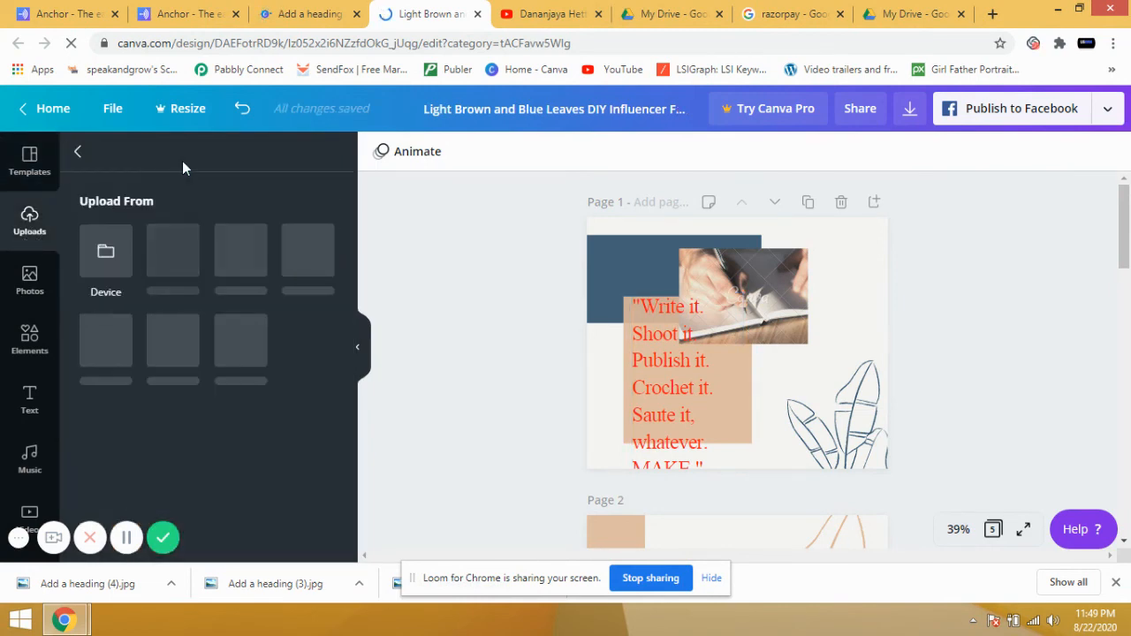
{"action": "left_click", "coordinate": [106, 257]}
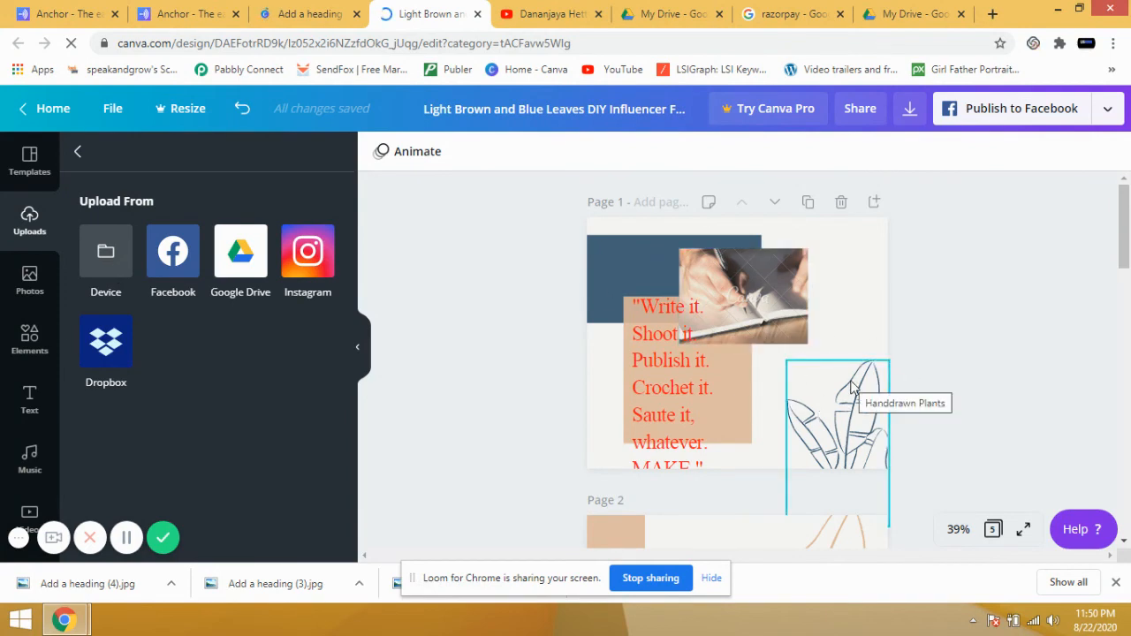
Switch to the Anchor episode options, save the demo podcast episode as a draft and open the list of episodes.
{"action": "left_click", "coordinate": [79, 15]}
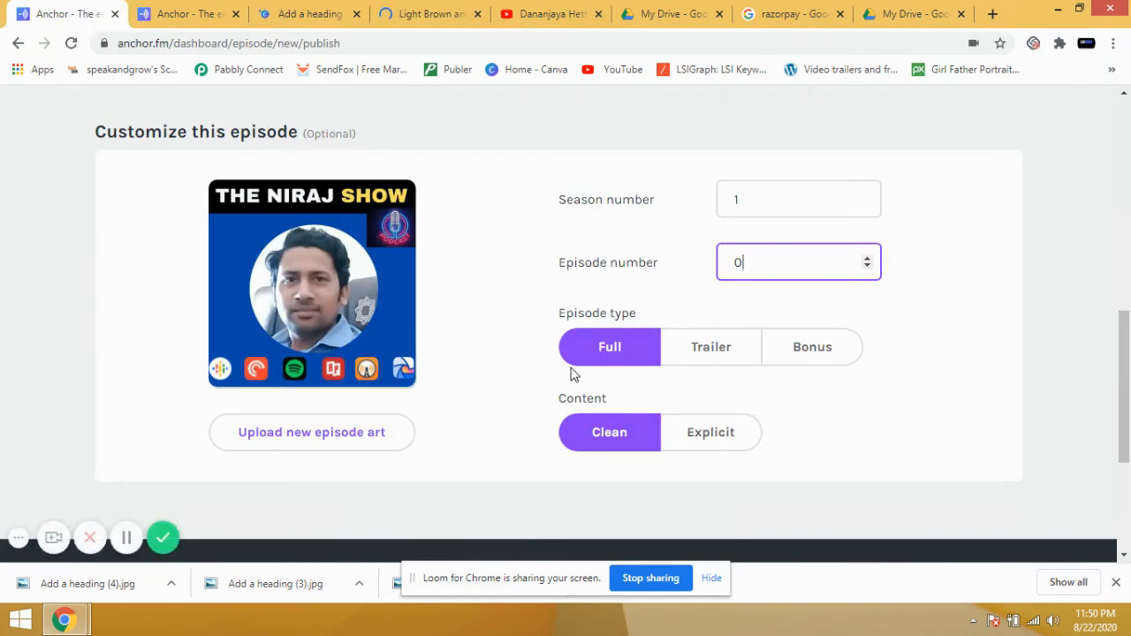
{"action": "scroll", "coordinate": [770, 429], "scroll_direction": "up", "scroll_amount": 10}
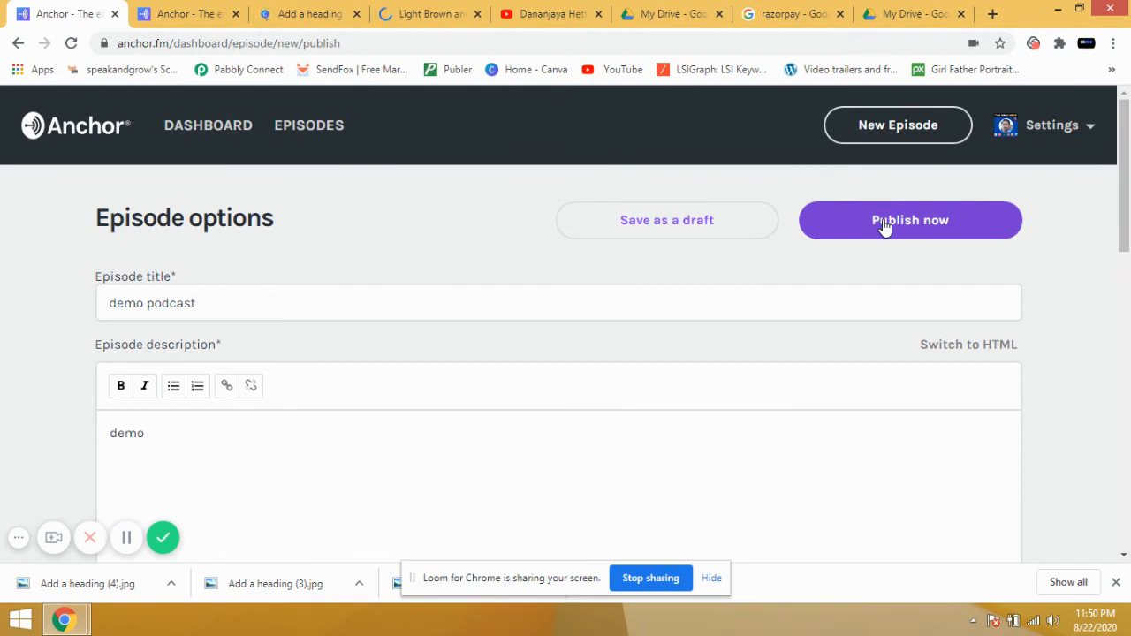
{"action": "left_click", "coordinate": [611, 233]}
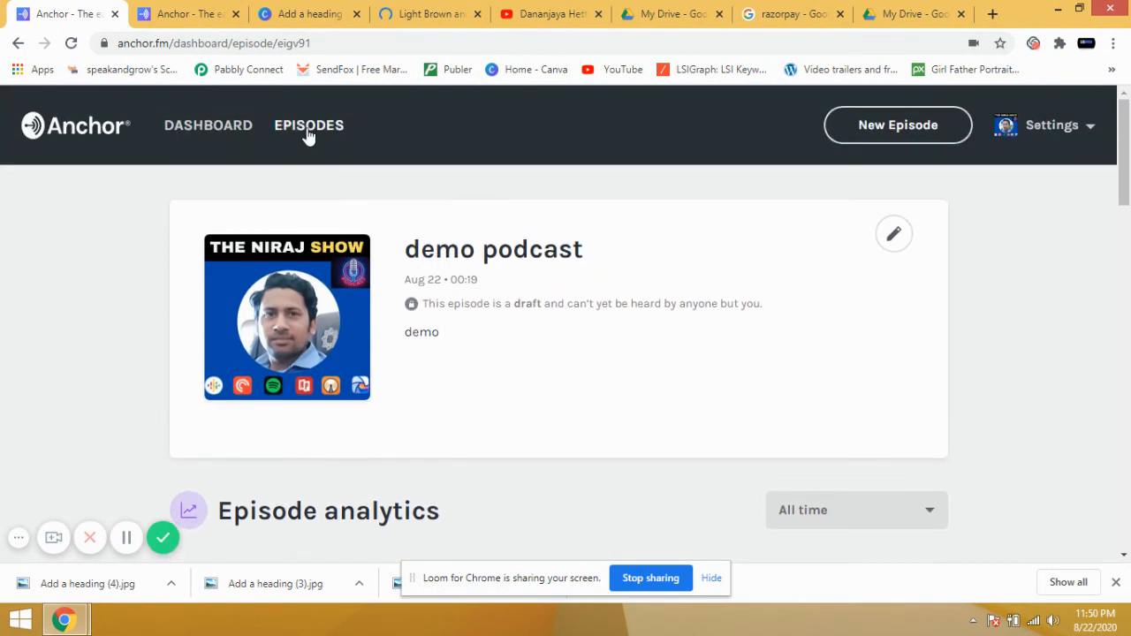
{"action": "left_click", "coordinate": [308, 130]}
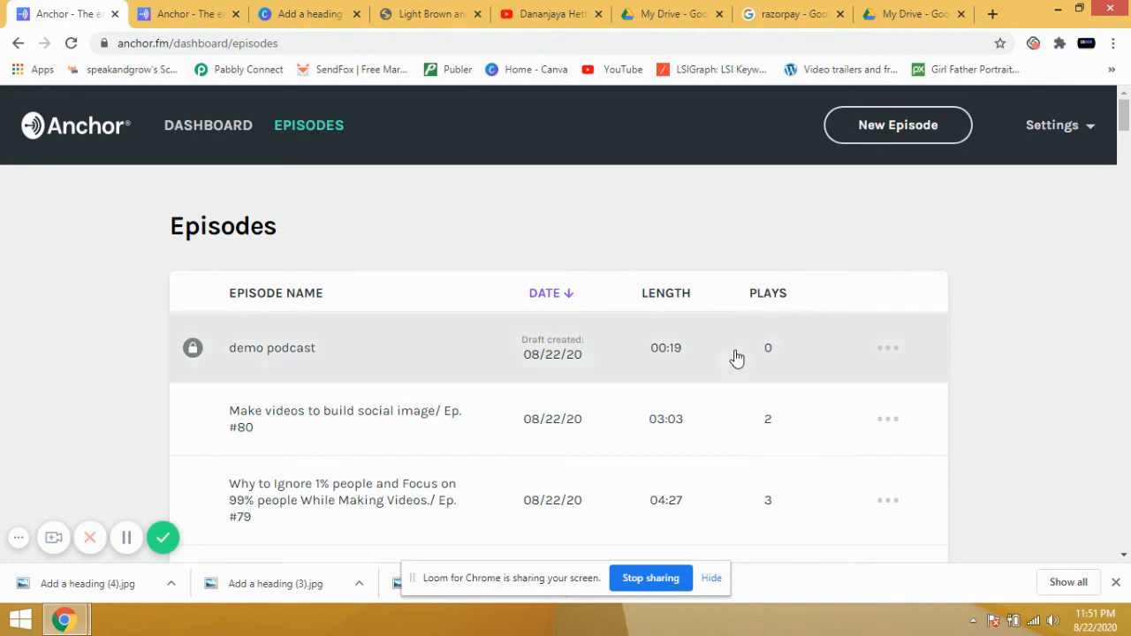
Delete the "demo podcast" draft from the list of episodes and confirm the deletion.
{"action": "scroll", "coordinate": [729, 362], "scroll_direction": "down", "scroll_amount": 1}
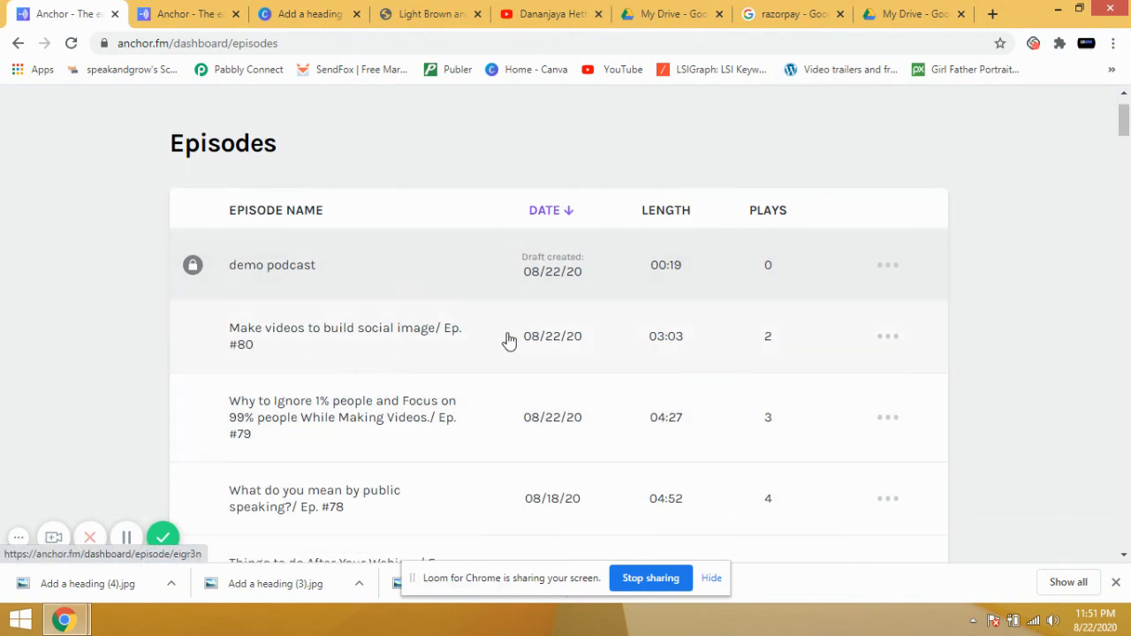
{"action": "left_click", "coordinate": [887, 266]}
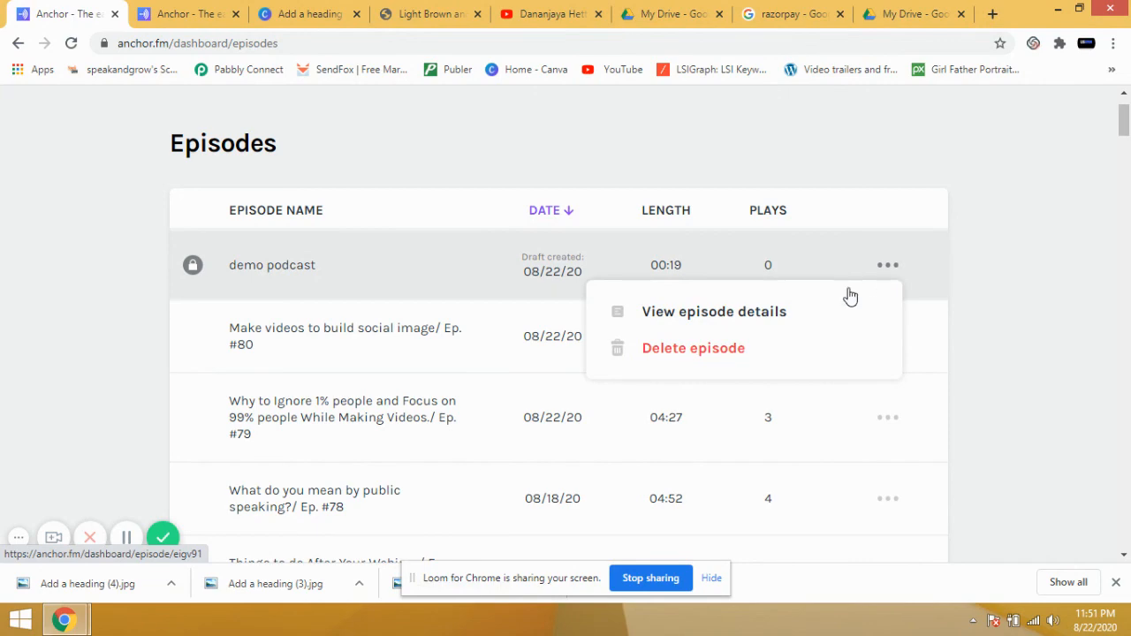
{"action": "left_click", "coordinate": [704, 356]}
{"action": "left_click", "coordinate": [609, 388]}
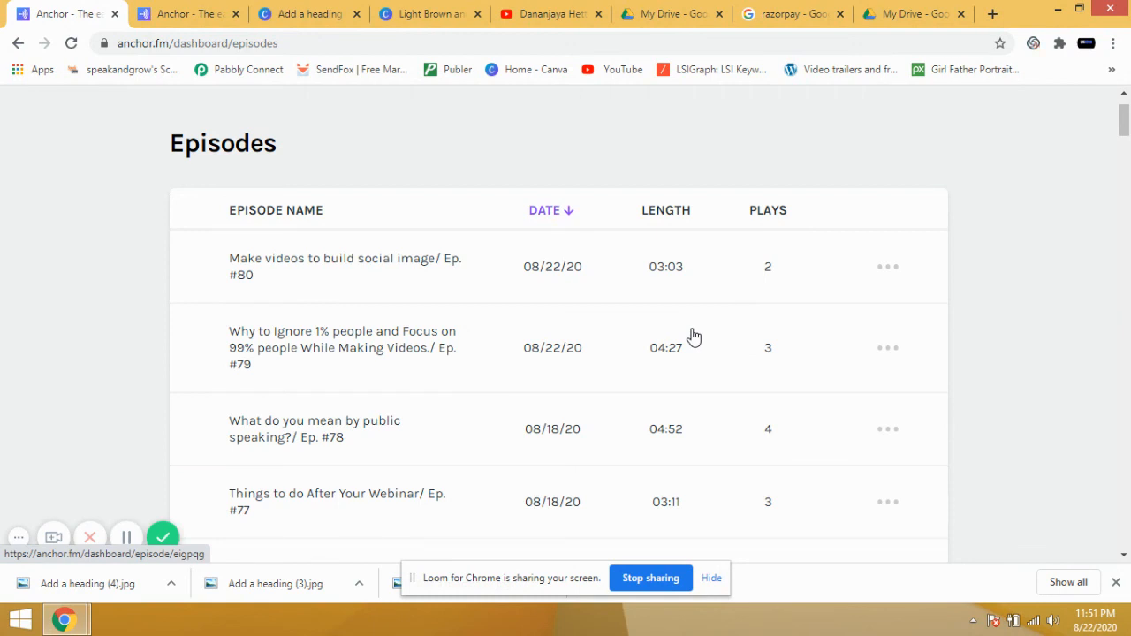
{"action": "scroll", "coordinate": [636, 361], "scroll_direction": "down", "scroll_amount": 1}
{"action": "scroll", "coordinate": [631, 399], "scroll_direction": "up", "scroll_amount": 3}
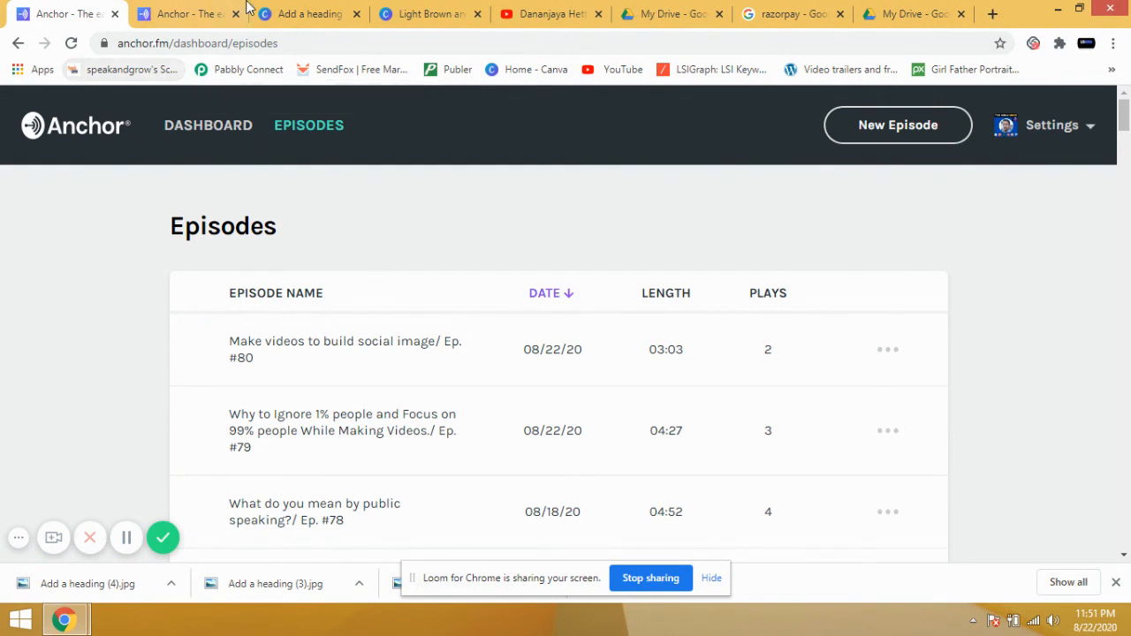
Show the two open Canva designs, switch back to the Anchor episodes page and go to the Anchor home page.
{"action": "left_click", "coordinate": [321, 21]}
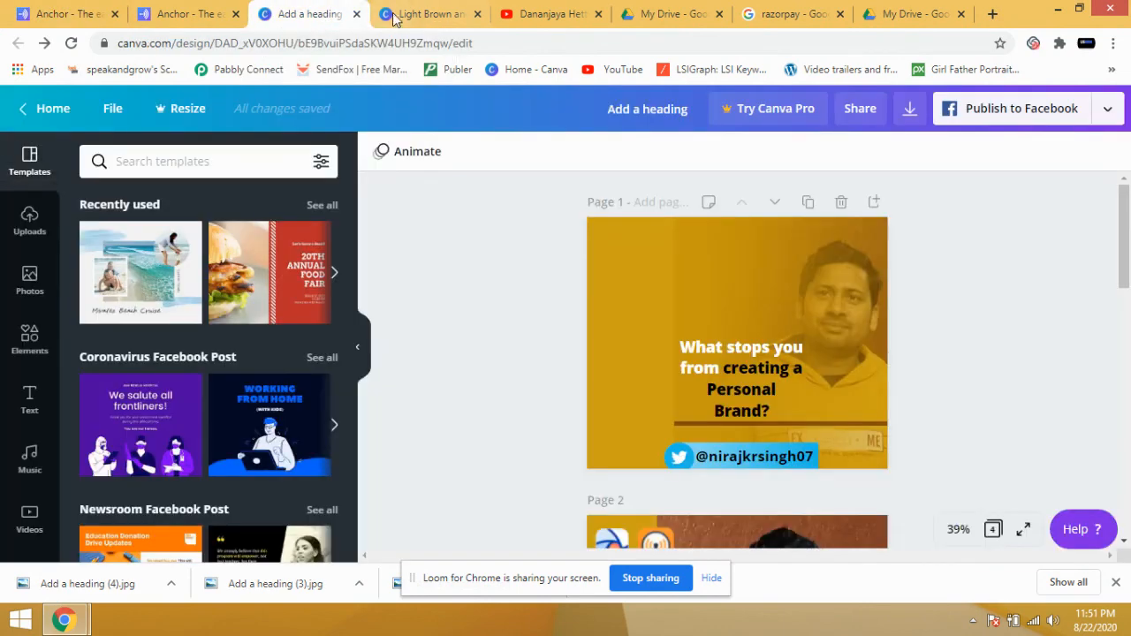
{"action": "left_click", "coordinate": [419, 16]}
{"action": "left_click", "coordinate": [304, 16]}
{"action": "left_click", "coordinate": [76, 15]}
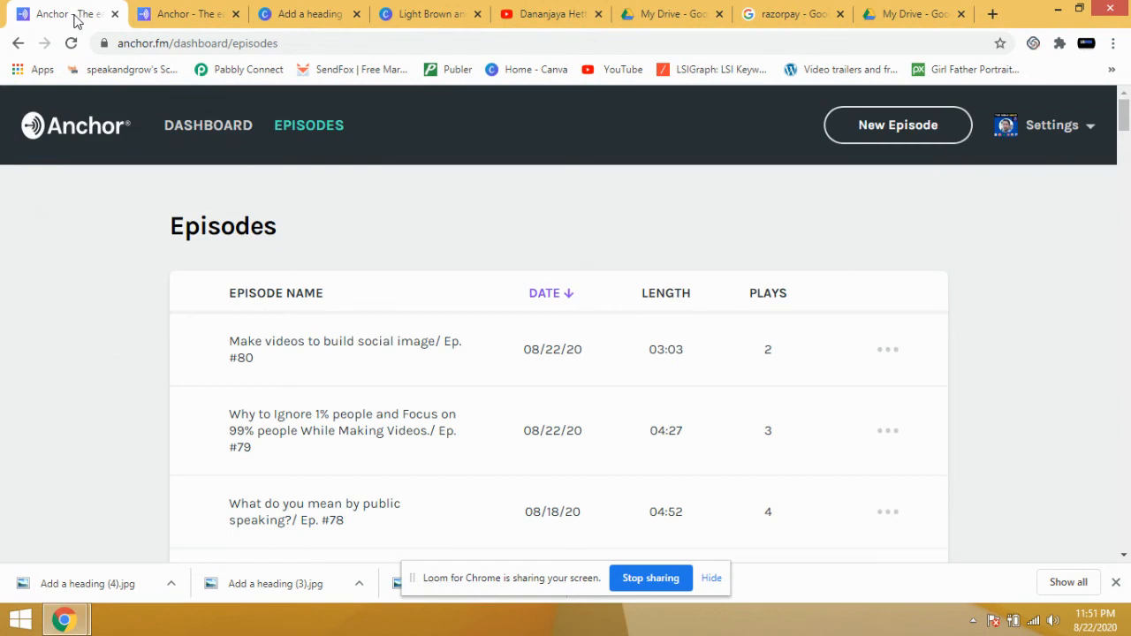
{"action": "left_click", "coordinate": [90, 132]}
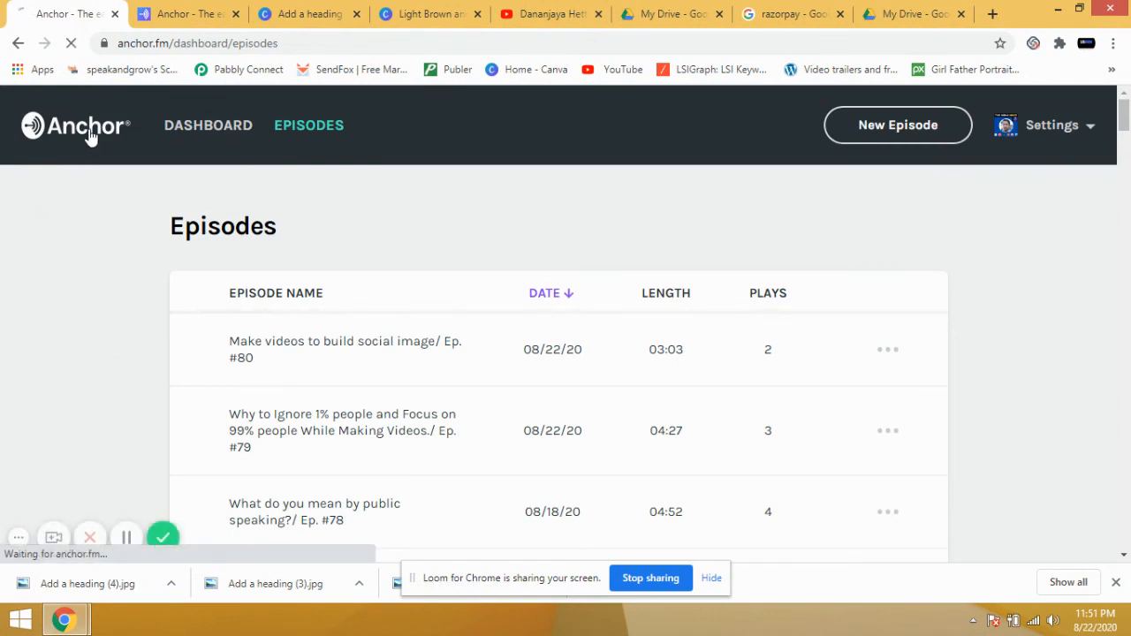